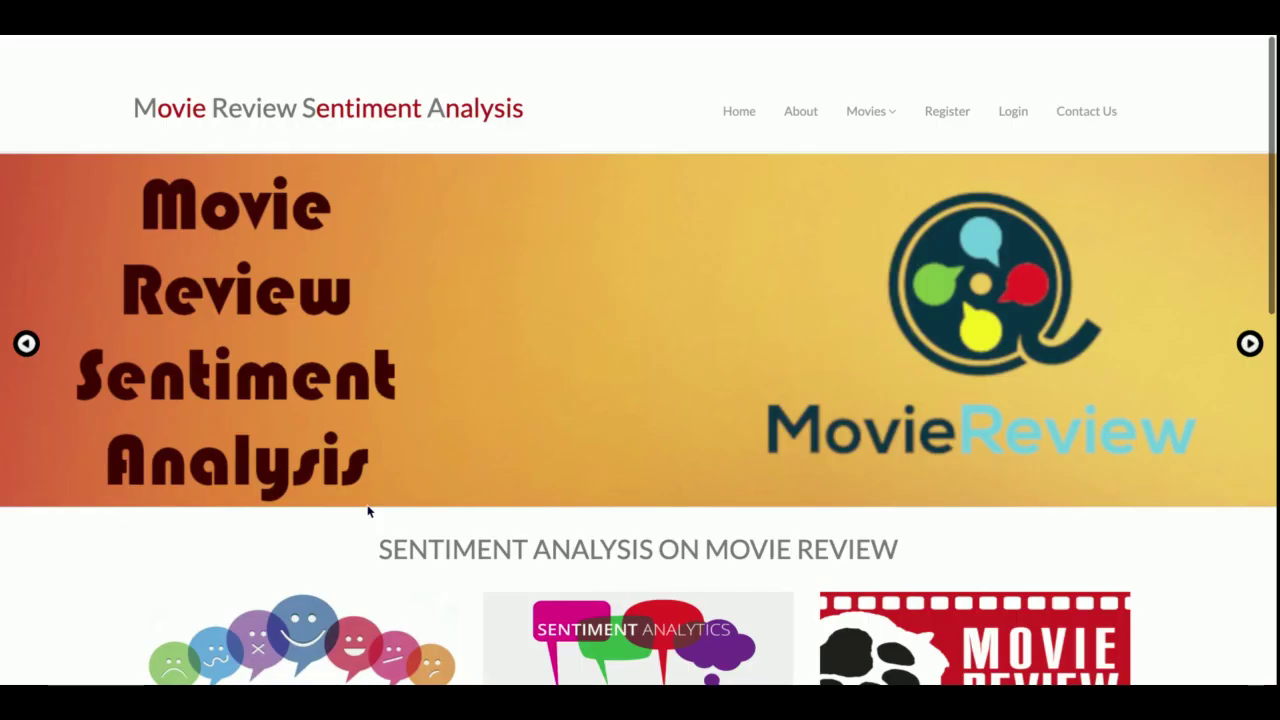
Scroll down the home page from the title banner toward the Sentiment Analysis section and footer
{"action": "scroll", "coordinate": [728, 137], "scroll_direction": "down", "scroll_amount": 1}
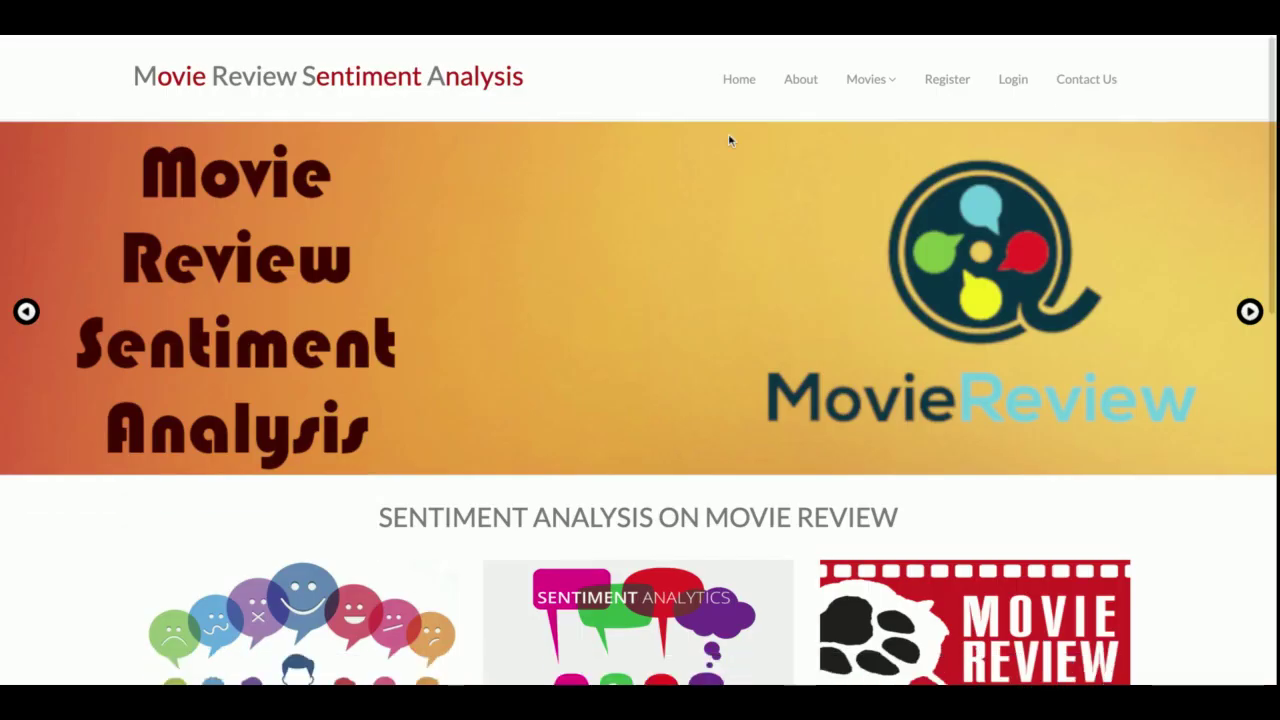
View the About page
{"action": "left_click", "coordinate": [793, 87]}
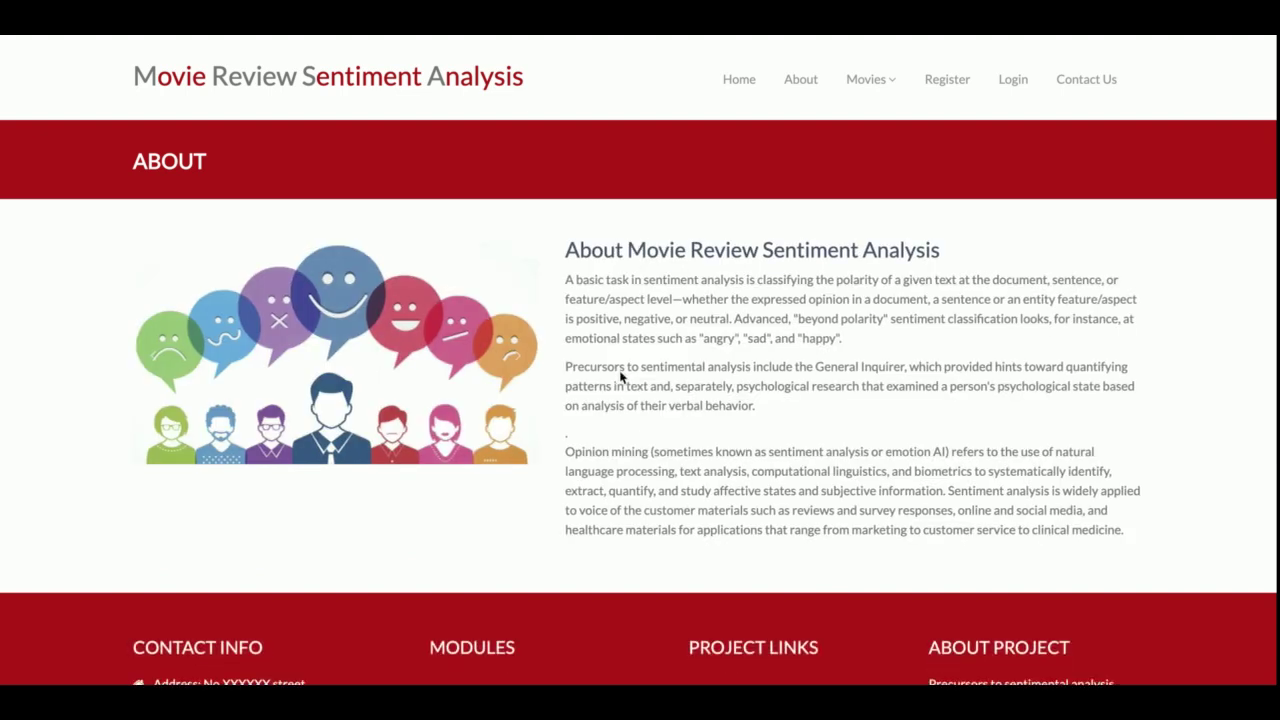
{"action": "scroll", "coordinate": [620, 369], "scroll_direction": "down", "scroll_amount": 3}
{"action": "scroll", "coordinate": [620, 369], "scroll_direction": "up", "scroll_amount": 3}
Browse the Movies list as All Movies, then filtered to Comedy, Romance and Thriller
{"action": "left_click", "coordinate": [898, 82]}
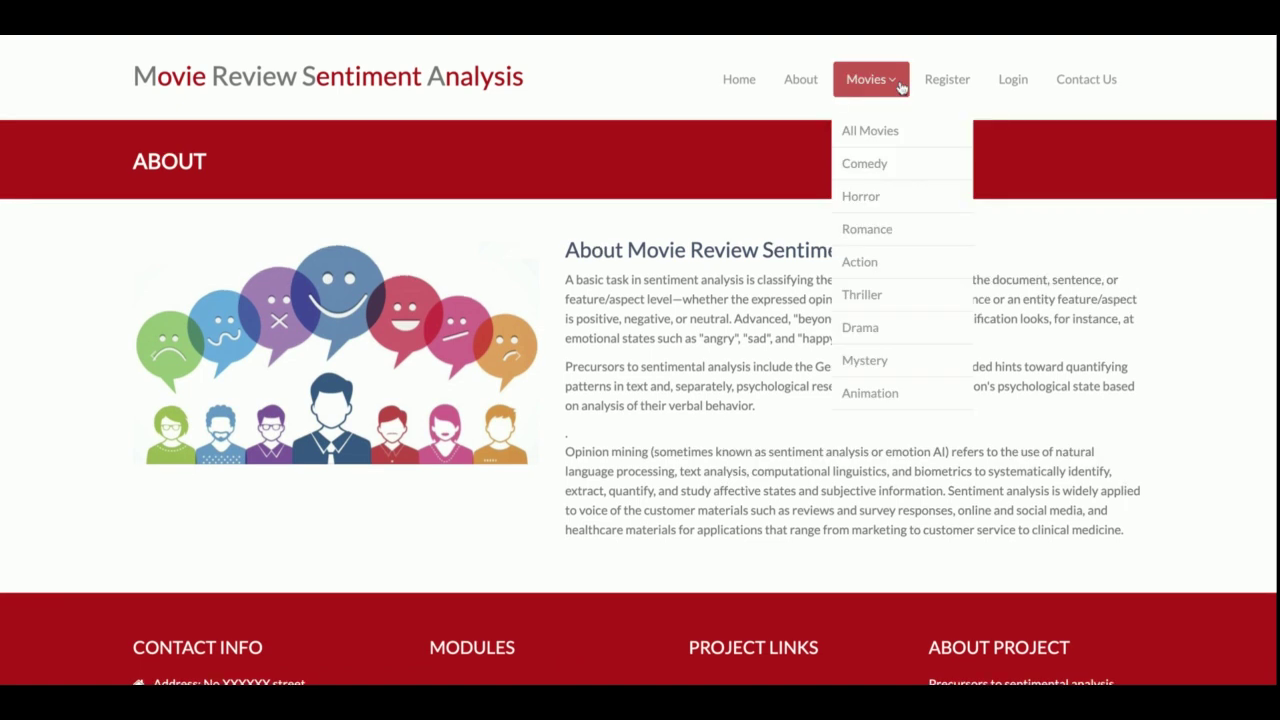
{"action": "left_click", "coordinate": [870, 130]}
{"action": "scroll", "coordinate": [632, 460], "scroll_direction": "down", "scroll_amount": 10}
{"action": "scroll", "coordinate": [632, 460], "scroll_direction": "up", "scroll_amount": 10}
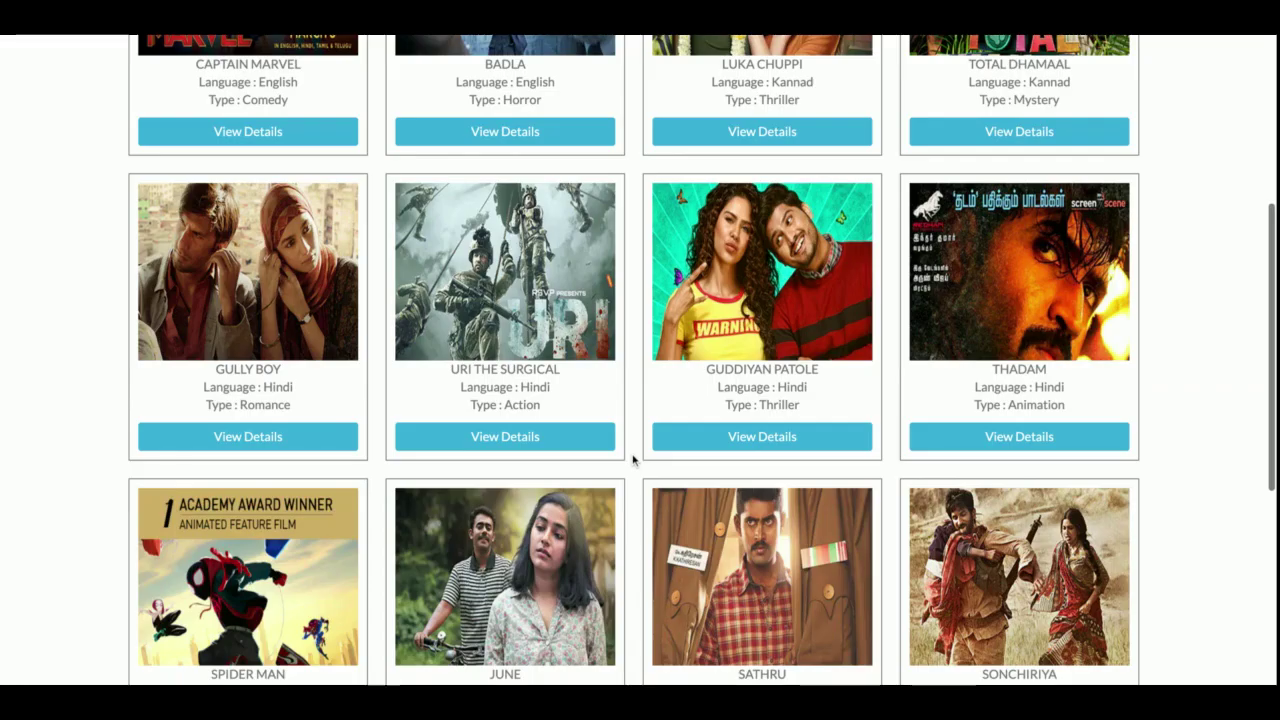
{"action": "left_click", "coordinate": [866, 79]}
{"action": "left_click", "coordinate": [870, 164]}
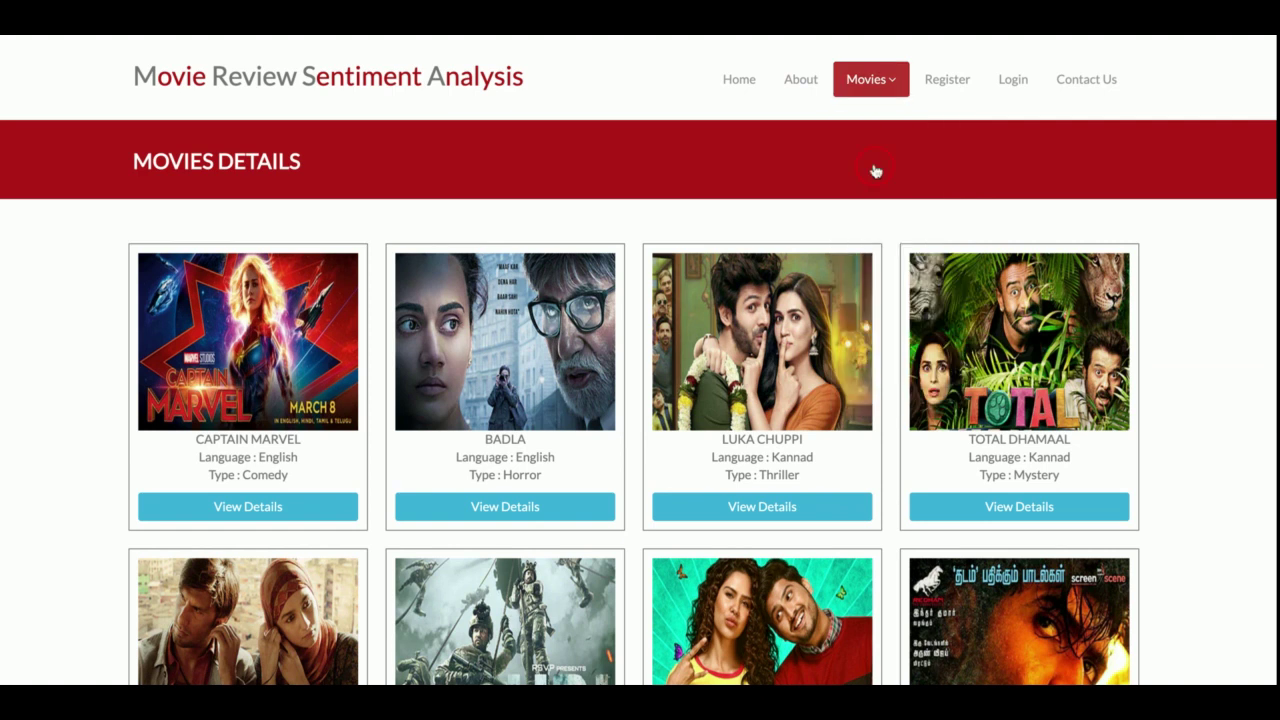
{"action": "left_click", "coordinate": [870, 82]}
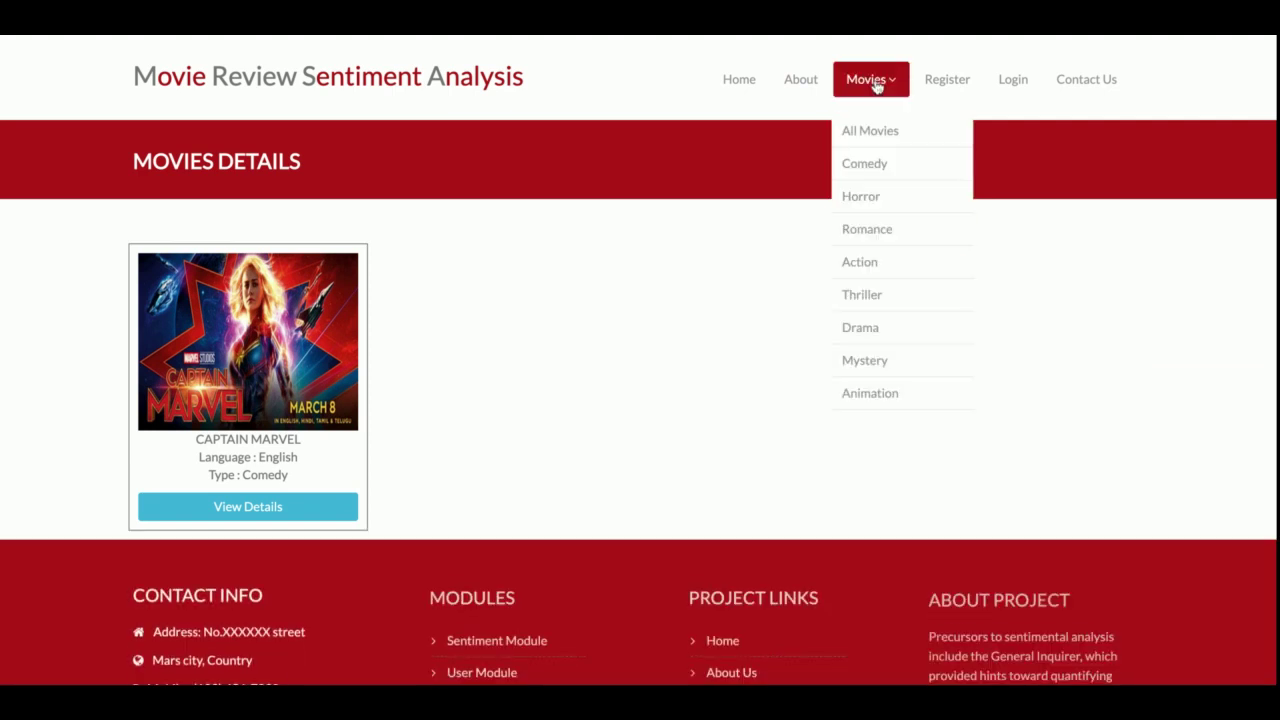
{"action": "left_click", "coordinate": [867, 228]}
{"action": "mouse_move", "coordinate": [873, 100]}
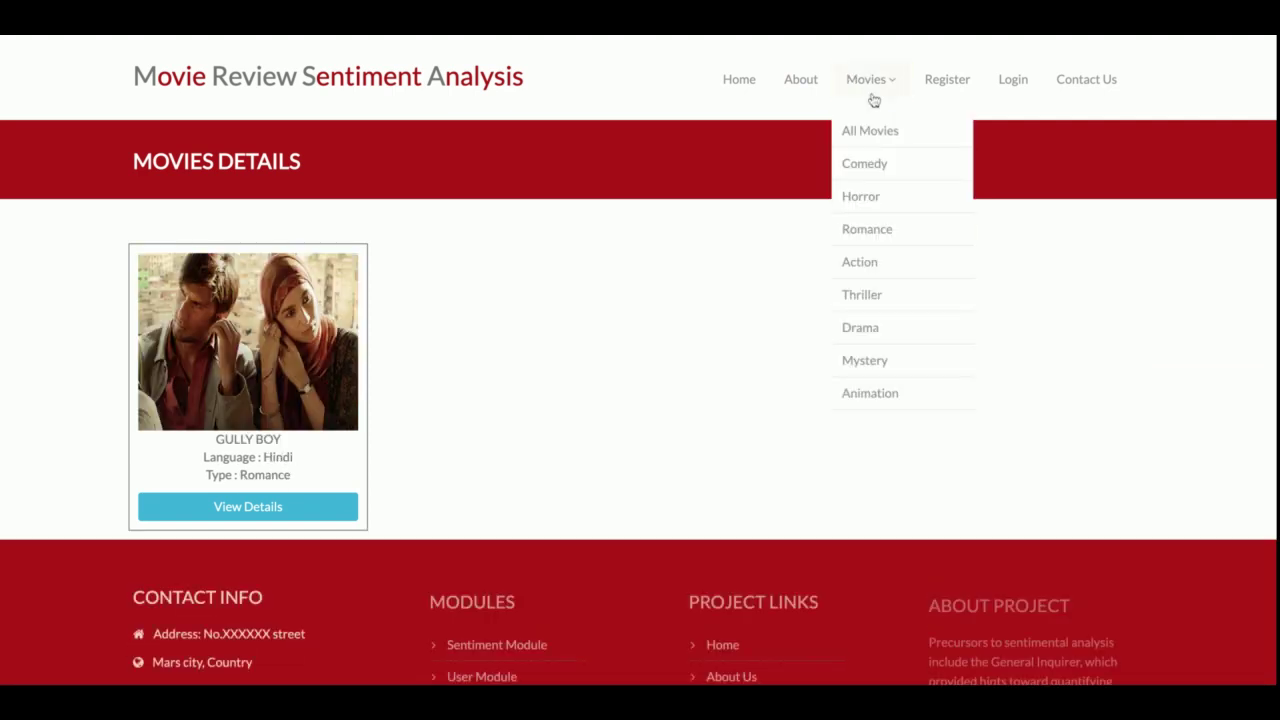
{"action": "left_click", "coordinate": [871, 297]}
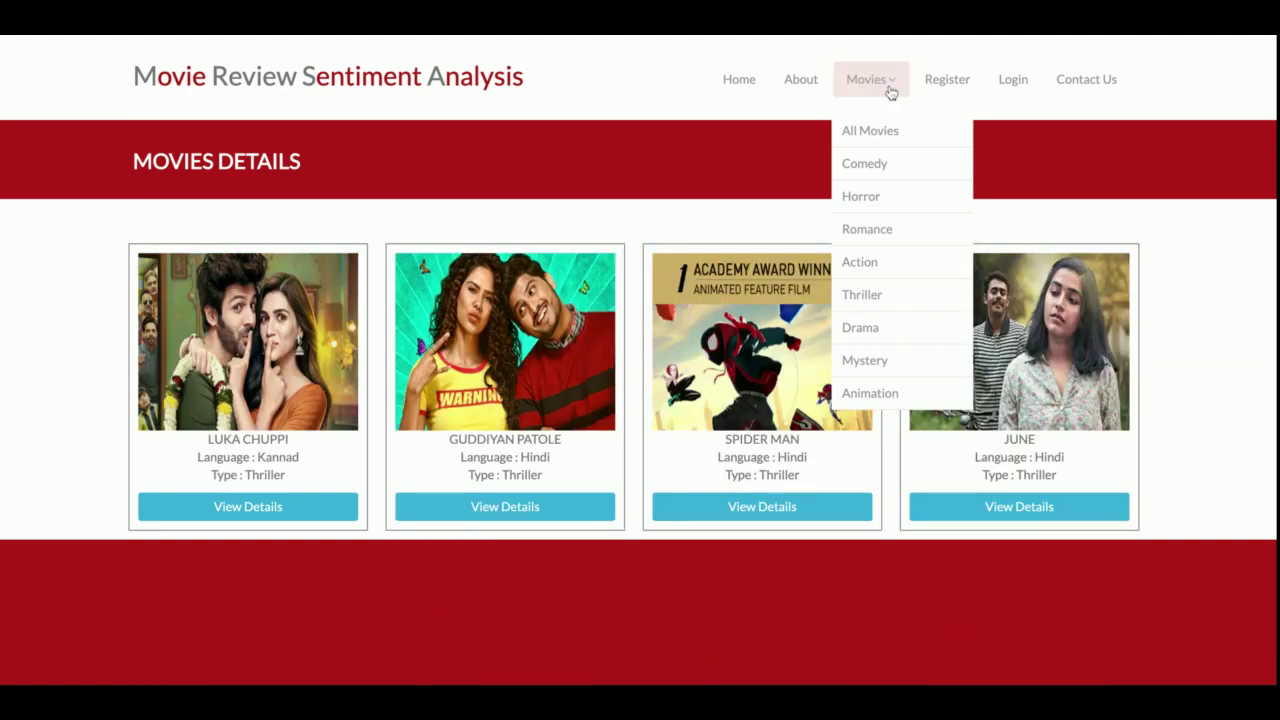
Show All Movies, filter by Thriller and Mystery, then return to All Movies
{"action": "left_click", "coordinate": [886, 141]}
{"action": "scroll", "coordinate": [767, 401], "scroll_direction": "down", "scroll_amount": 10}
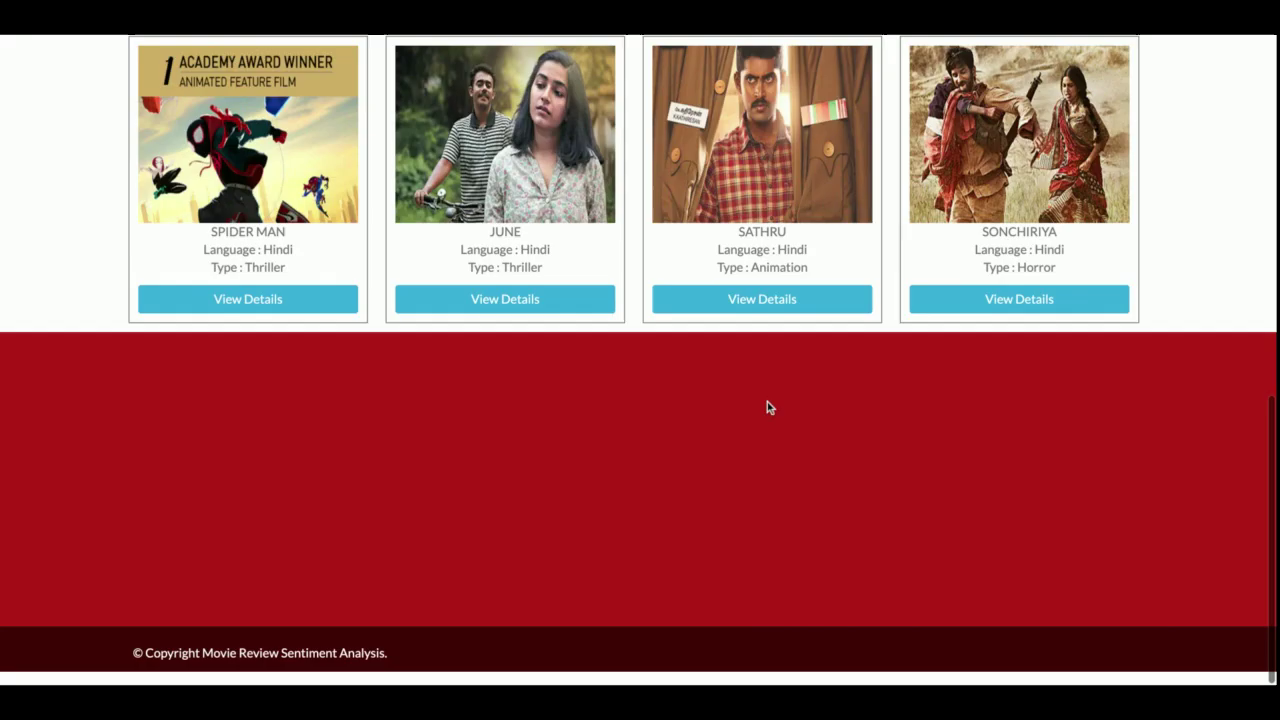
{"action": "scroll", "coordinate": [767, 401], "scroll_direction": "up", "scroll_amount": 10}
{"action": "mouse_move", "coordinate": [866, 88]}
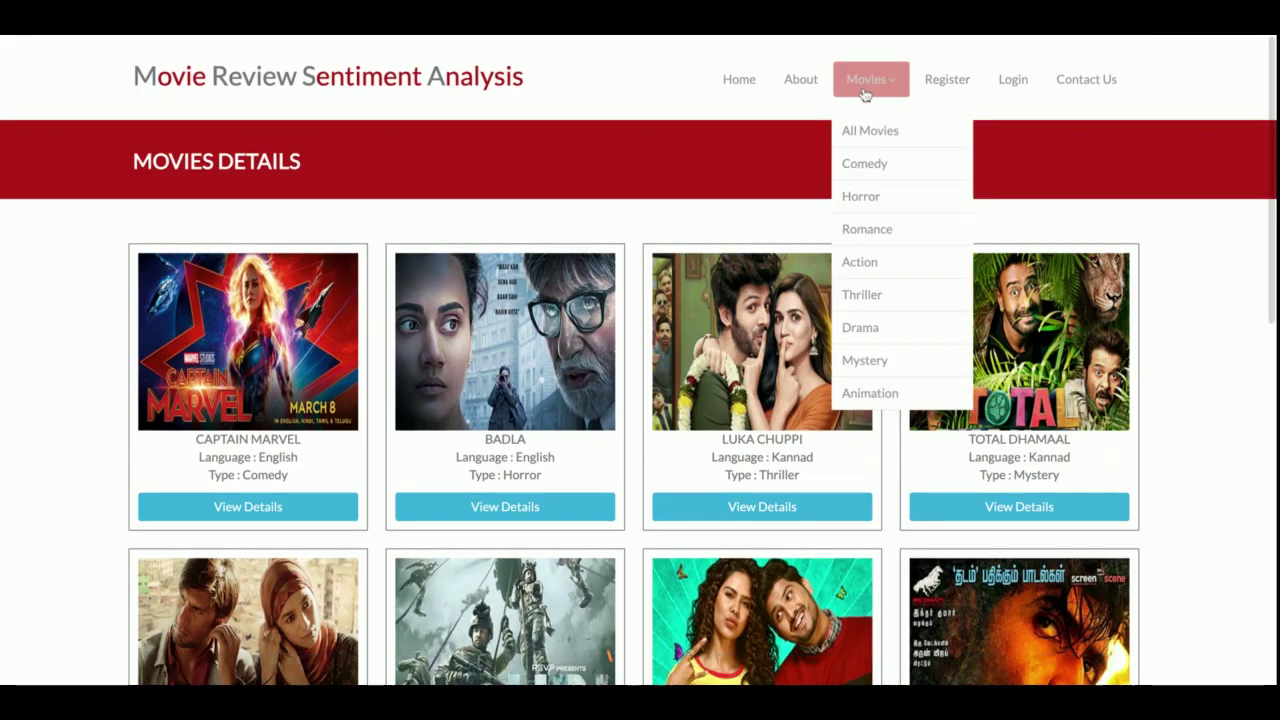
{"action": "left_click", "coordinate": [865, 297]}
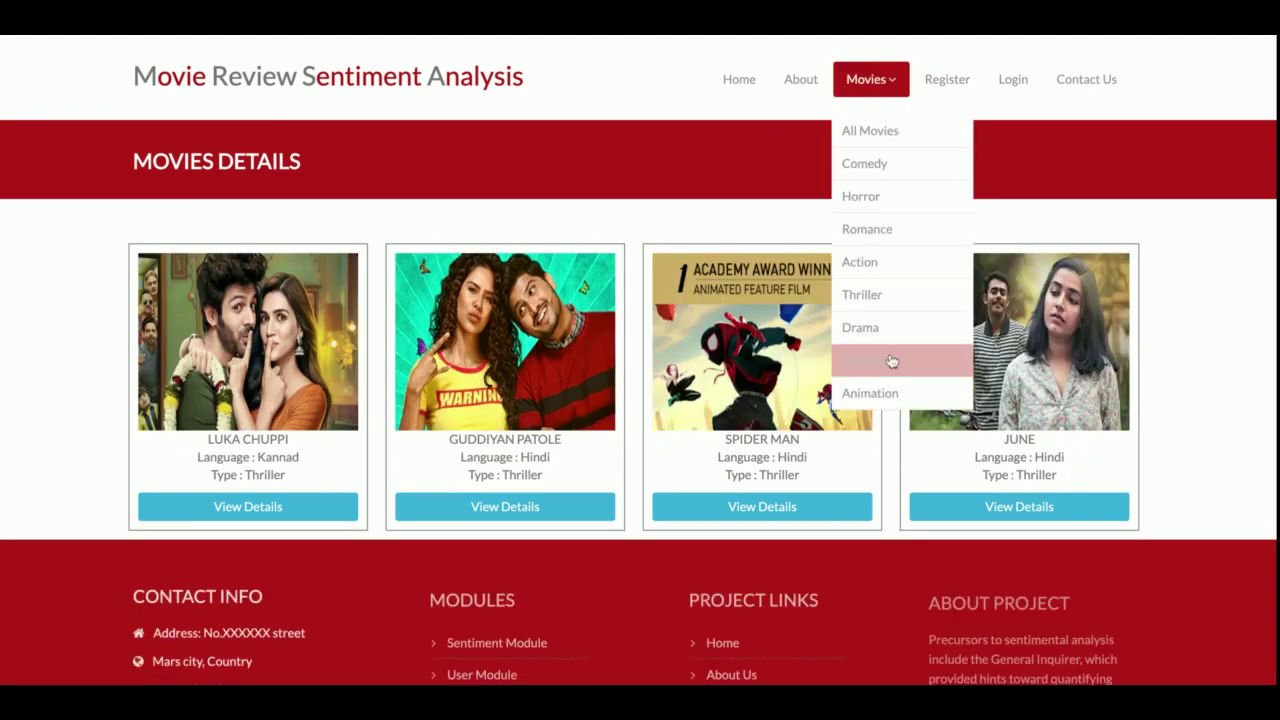
{"action": "left_click", "coordinate": [892, 361]}
{"action": "left_click", "coordinate": [851, 130]}
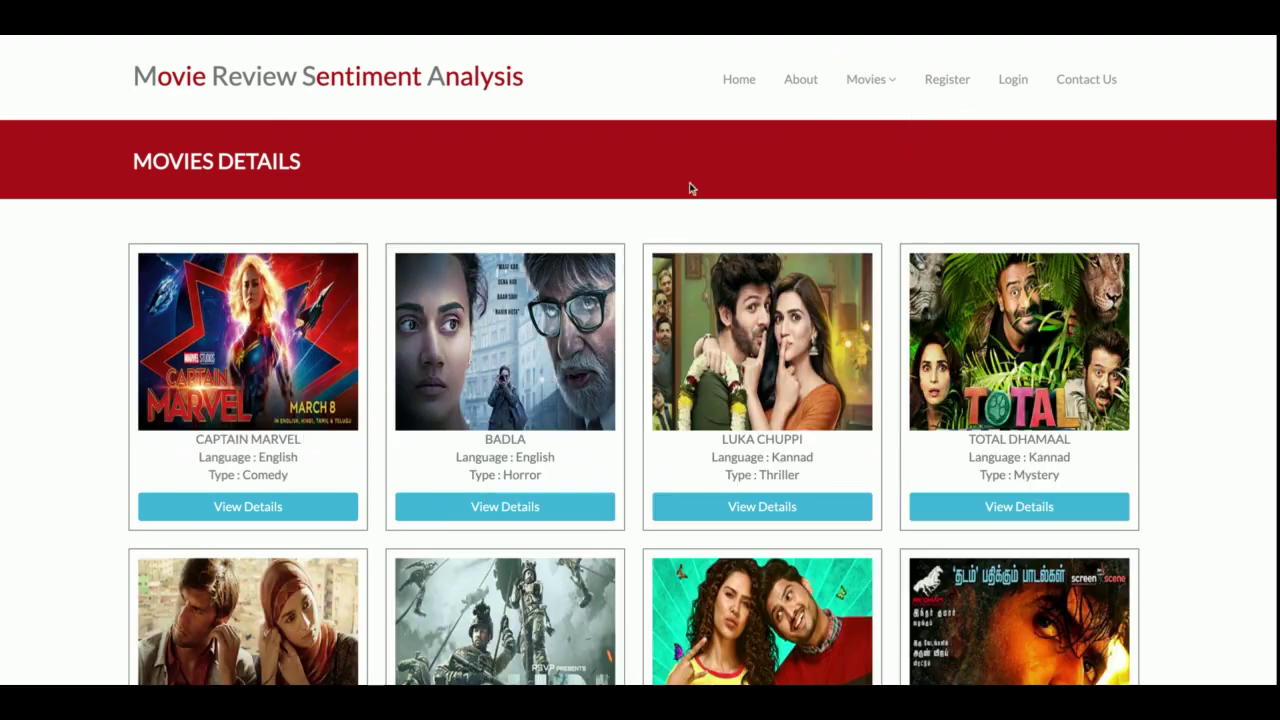
Open Captain Marvel's details page and play, then pause, its trailer
{"action": "left_click", "coordinate": [236, 516]}
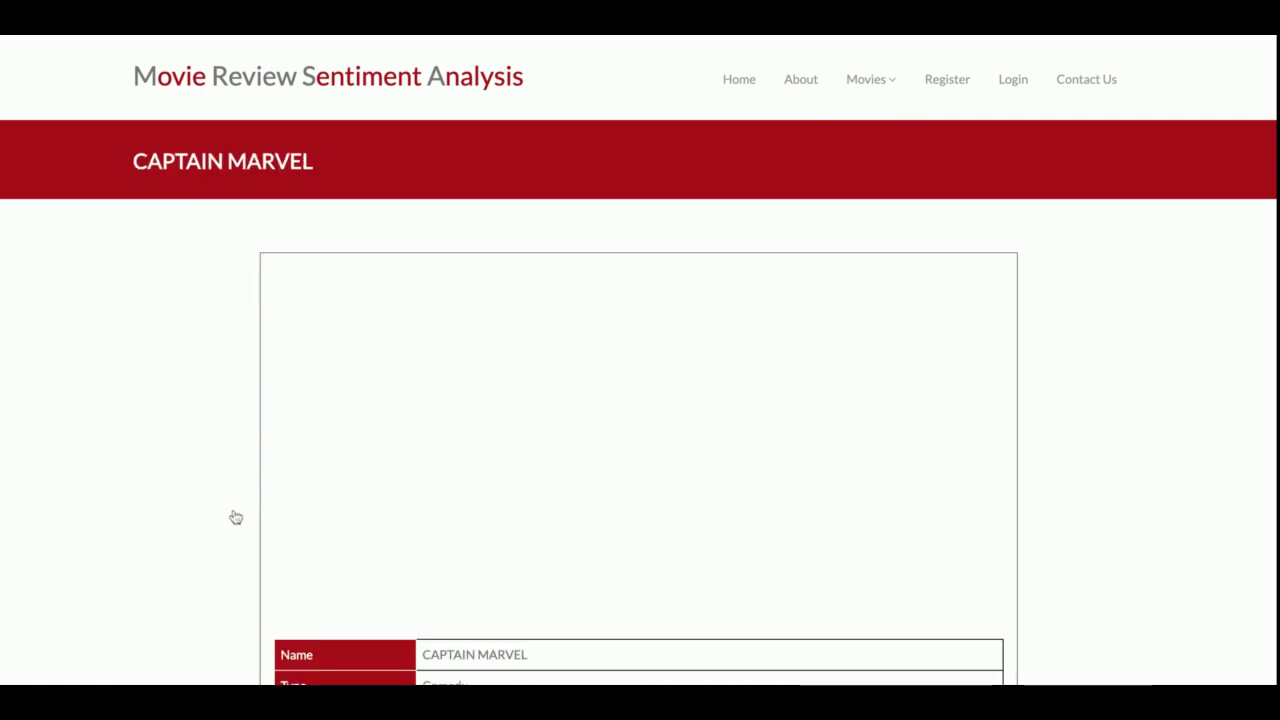
{"action": "scroll", "coordinate": [535, 498], "scroll_direction": "down", "scroll_amount": 2}
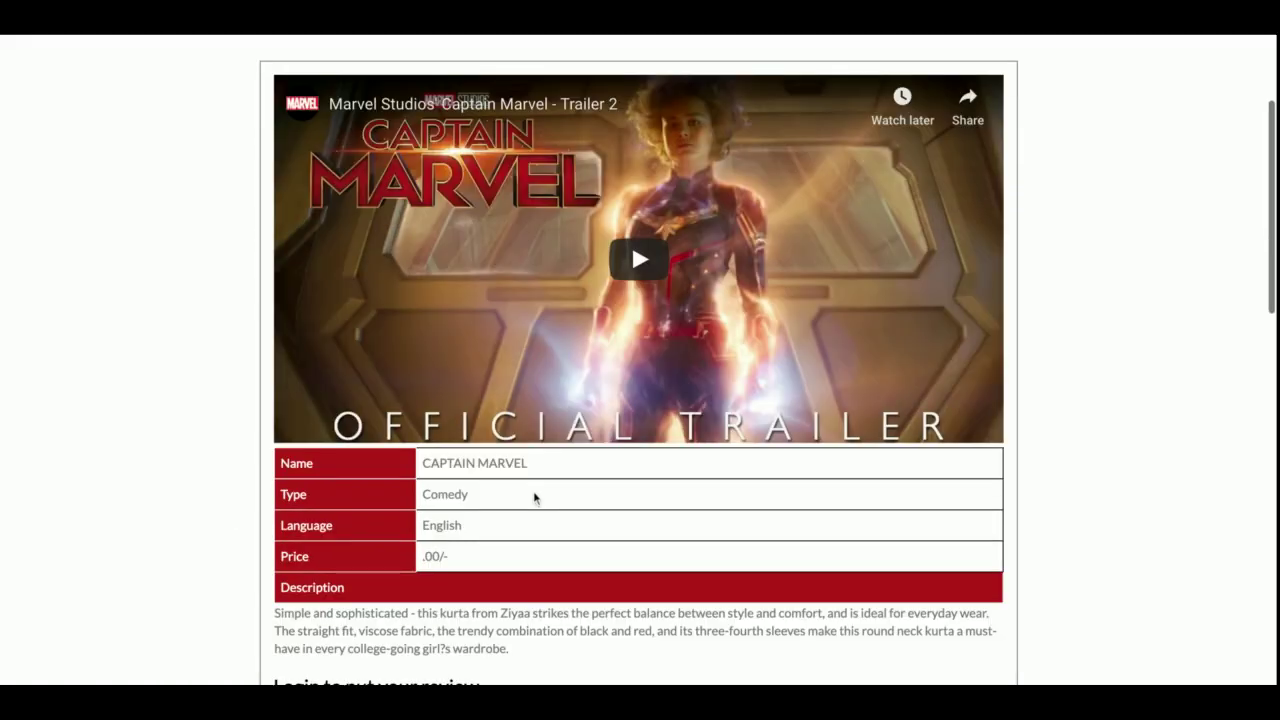
{"action": "left_click", "coordinate": [630, 262]}
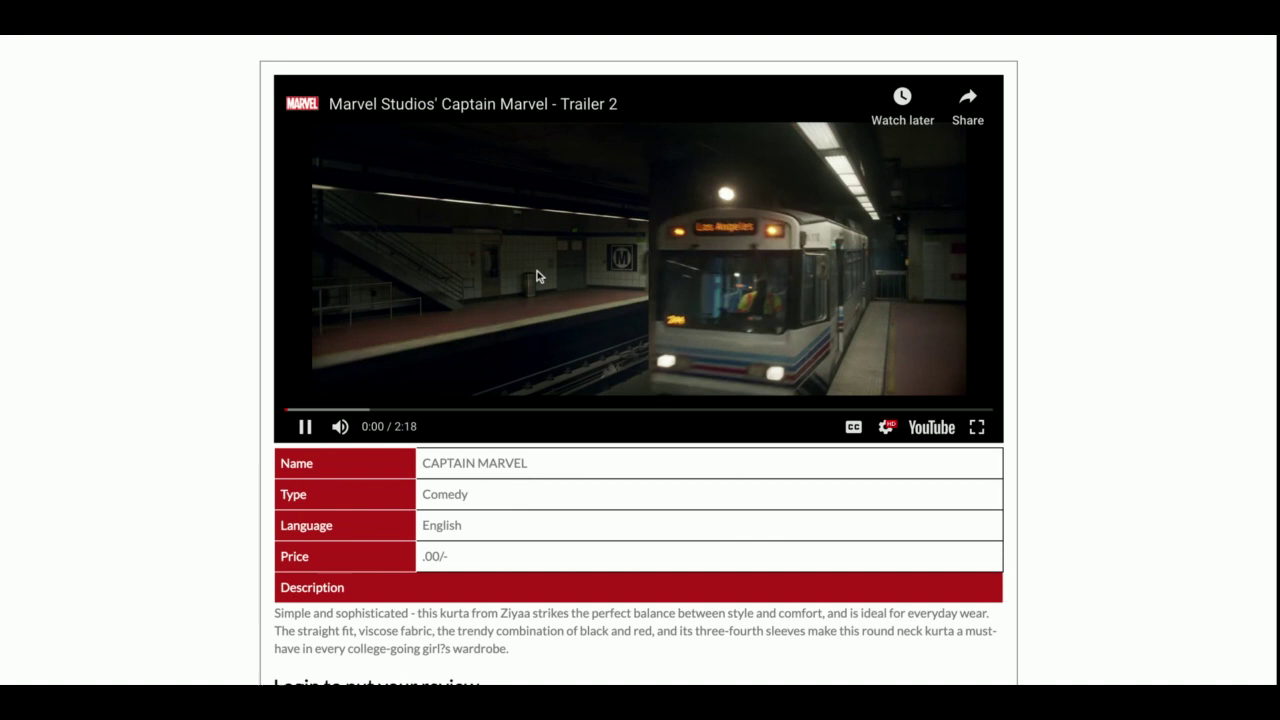
{"action": "left_click", "coordinate": [666, 309]}
Read through the All Users Reviews and their star ratings for Captain Marvel
{"action": "scroll", "coordinate": [669, 306], "scroll_direction": "down", "scroll_amount": 8}
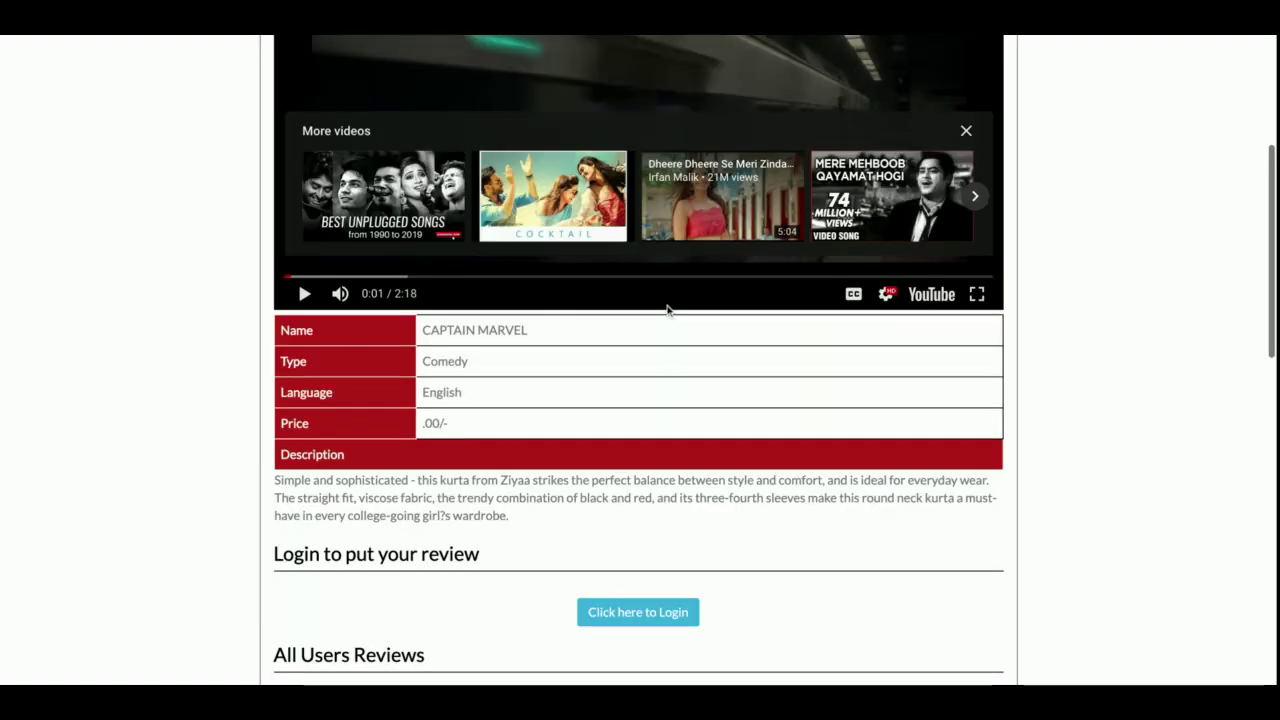
{"action": "scroll", "coordinate": [738, 491], "scroll_direction": "down", "scroll_amount": 3}
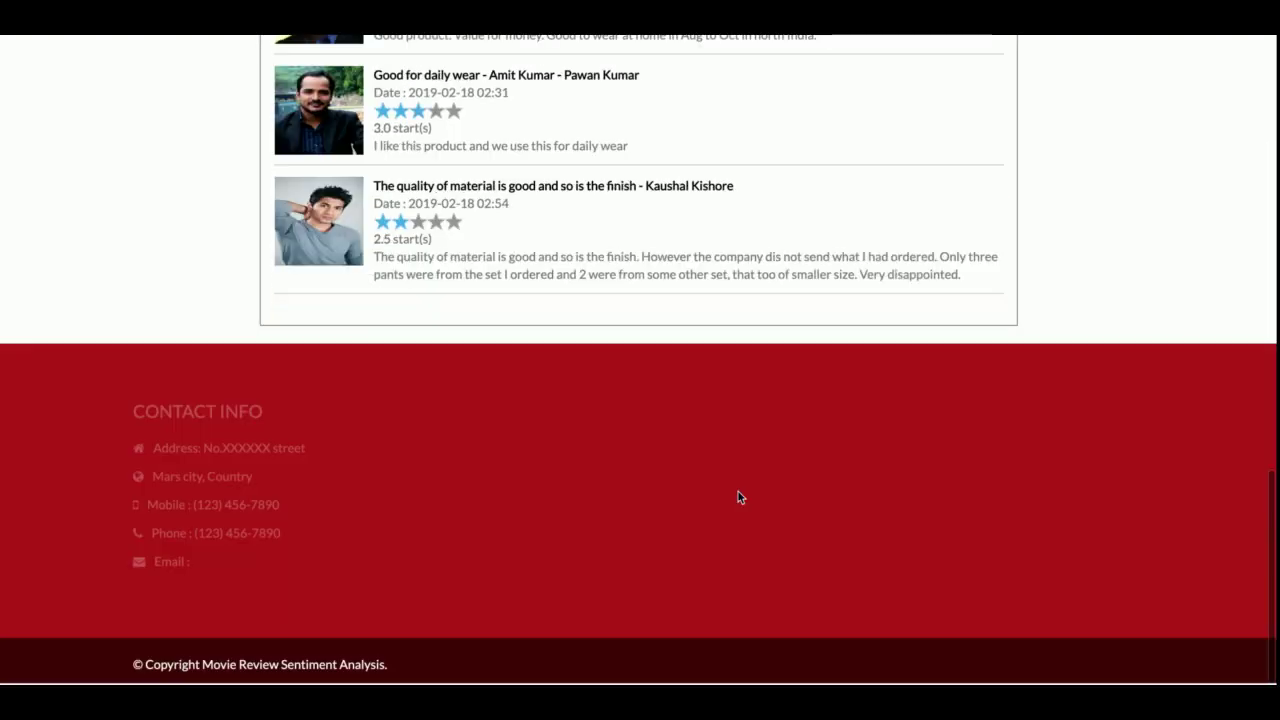
{"action": "scroll", "coordinate": [738, 495], "scroll_direction": "up", "scroll_amount": 4}
{"action": "scroll", "coordinate": [738, 497], "scroll_direction": "up", "scroll_amount": 3}
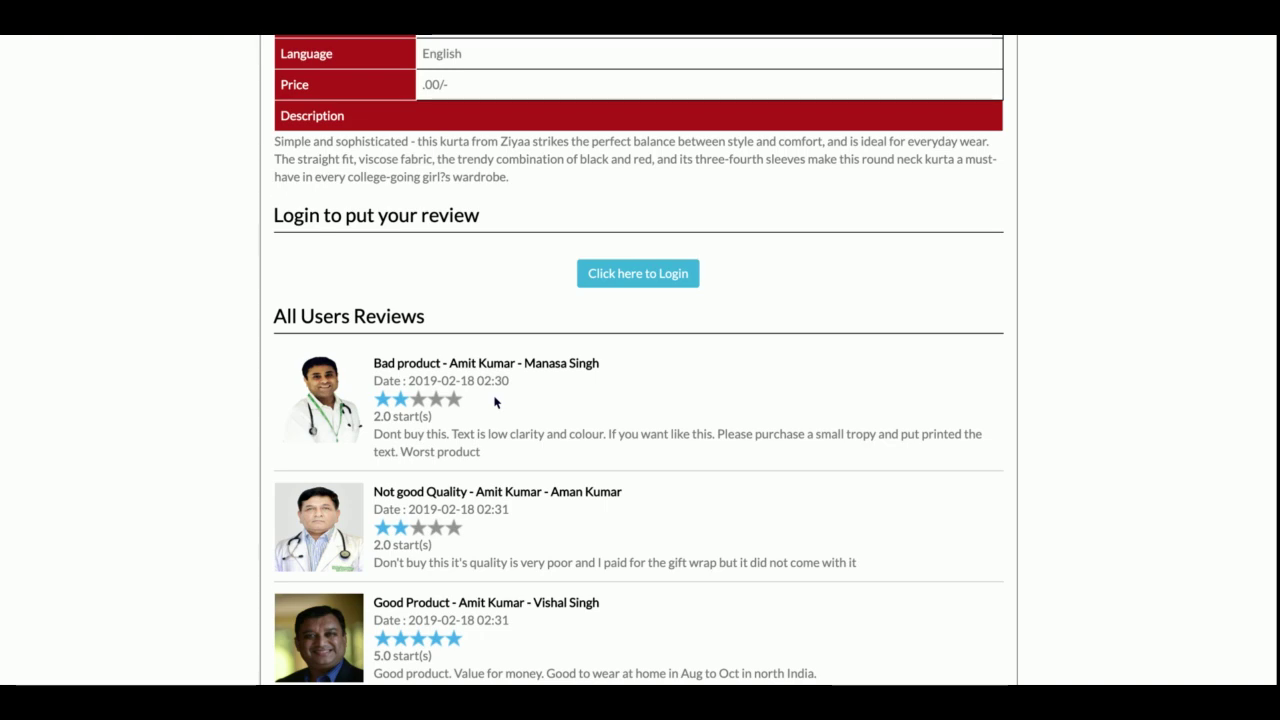
{"action": "scroll", "coordinate": [494, 402], "scroll_direction": "down", "scroll_amount": 2}
{"action": "scroll", "coordinate": [494, 402], "scroll_direction": "down", "scroll_amount": 5}
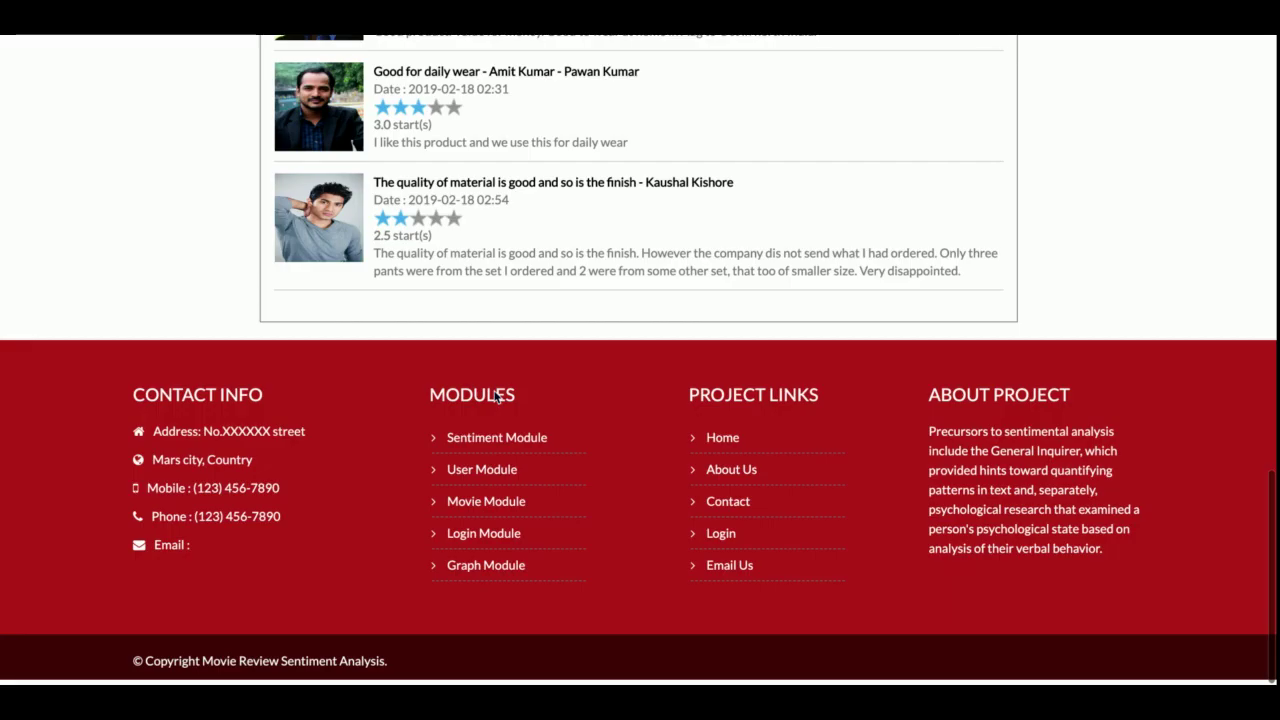
{"action": "scroll", "coordinate": [494, 402], "scroll_direction": "up", "scroll_amount": 4}
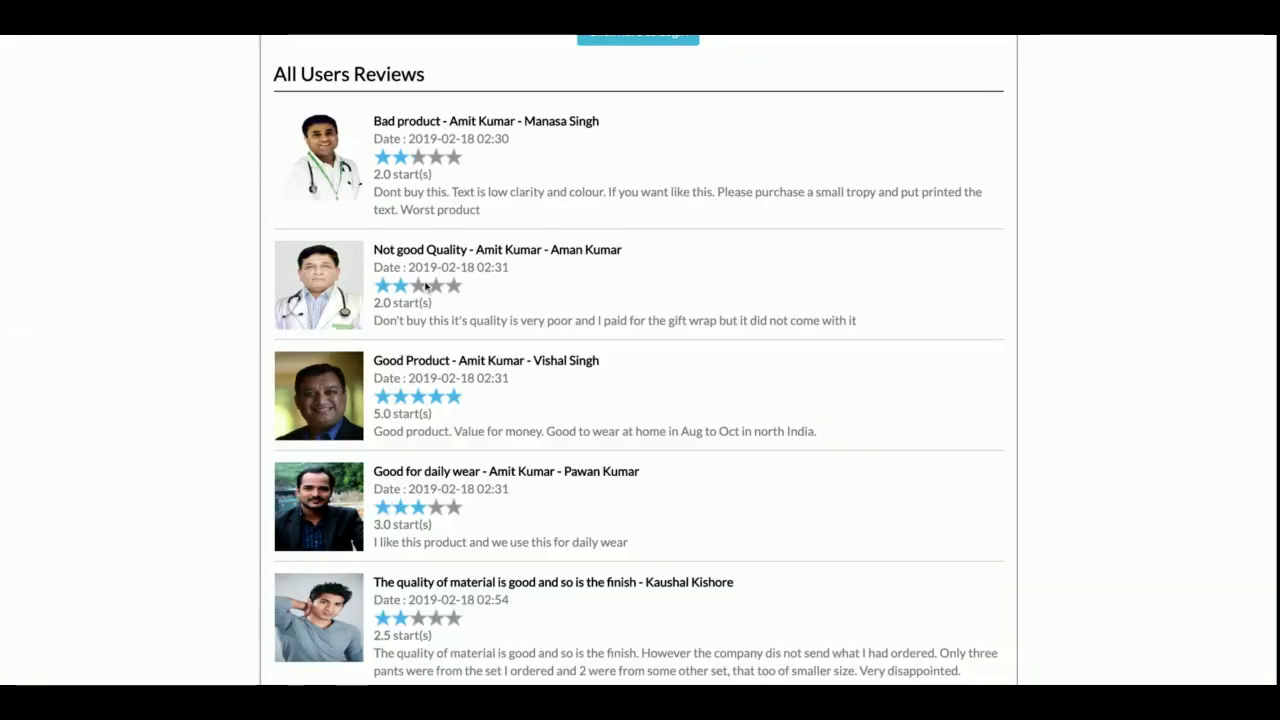
{"action": "scroll", "coordinate": [368, 512], "scroll_direction": "down", "scroll_amount": 2}
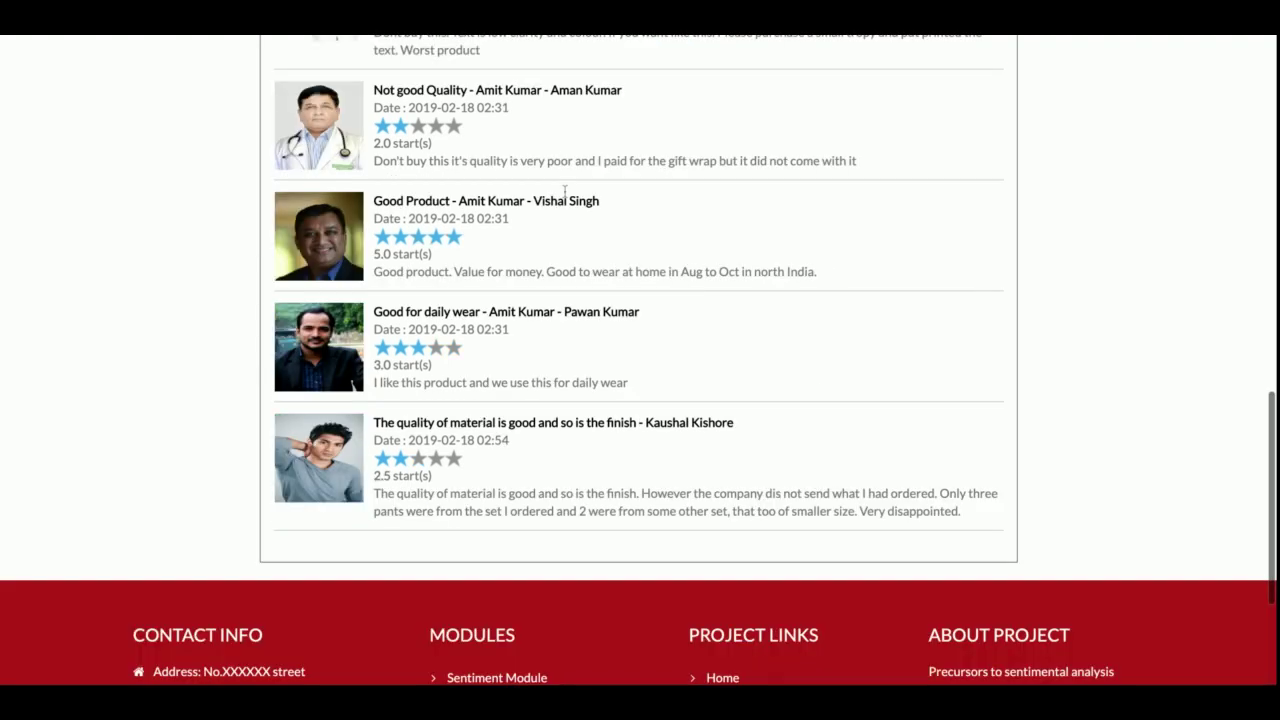
{"action": "scroll", "coordinate": [368, 512], "scroll_direction": "up", "scroll_amount": 5}
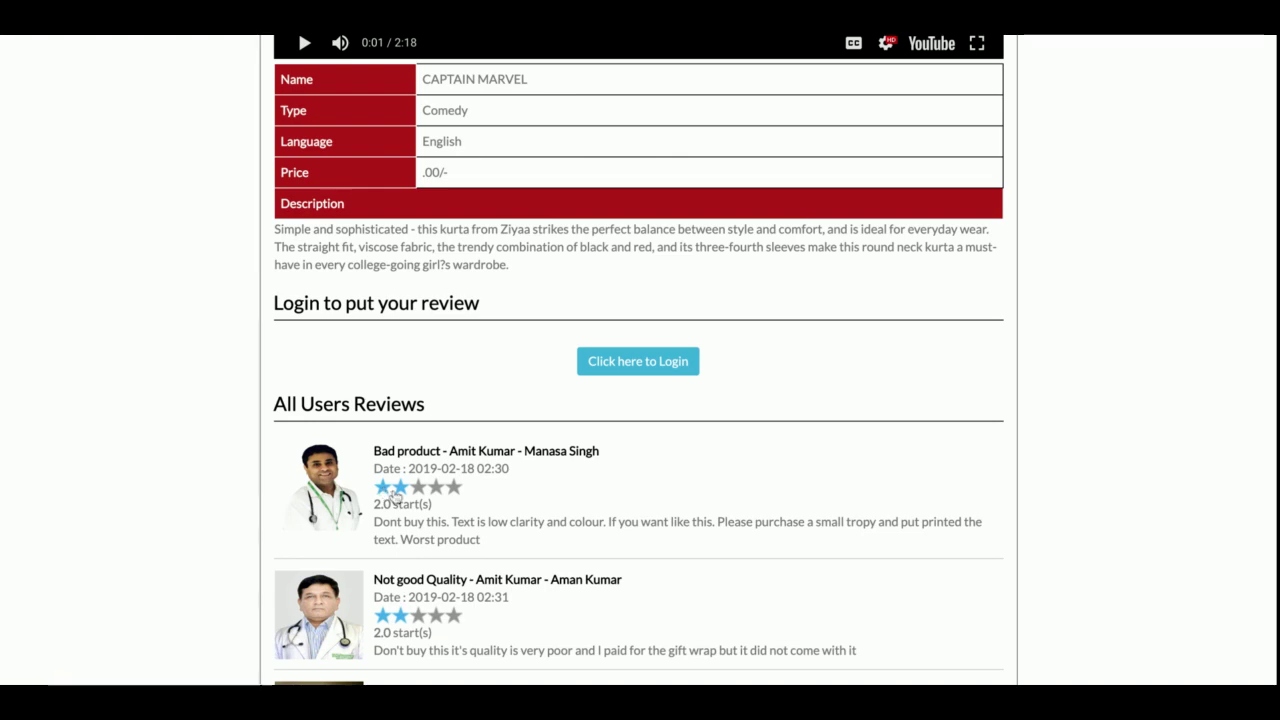
{"action": "scroll", "coordinate": [395, 496], "scroll_direction": "down", "scroll_amount": 6}
{"action": "scroll", "coordinate": [395, 496], "scroll_direction": "up", "scroll_amount": 12}
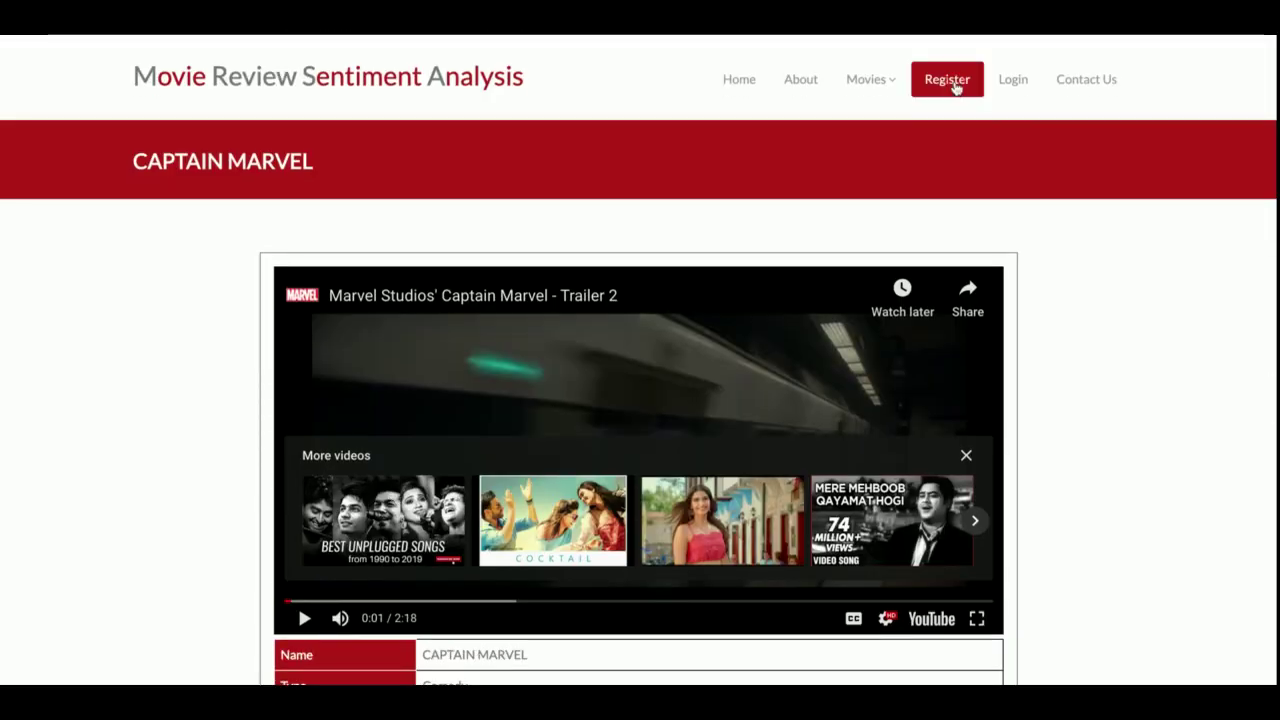
Look over the customer registration form, then switch to the Login page
{"action": "left_click", "coordinate": [955, 87]}
{"action": "scroll", "coordinate": [640, 400], "scroll_direction": "down", "scroll_amount": 7}
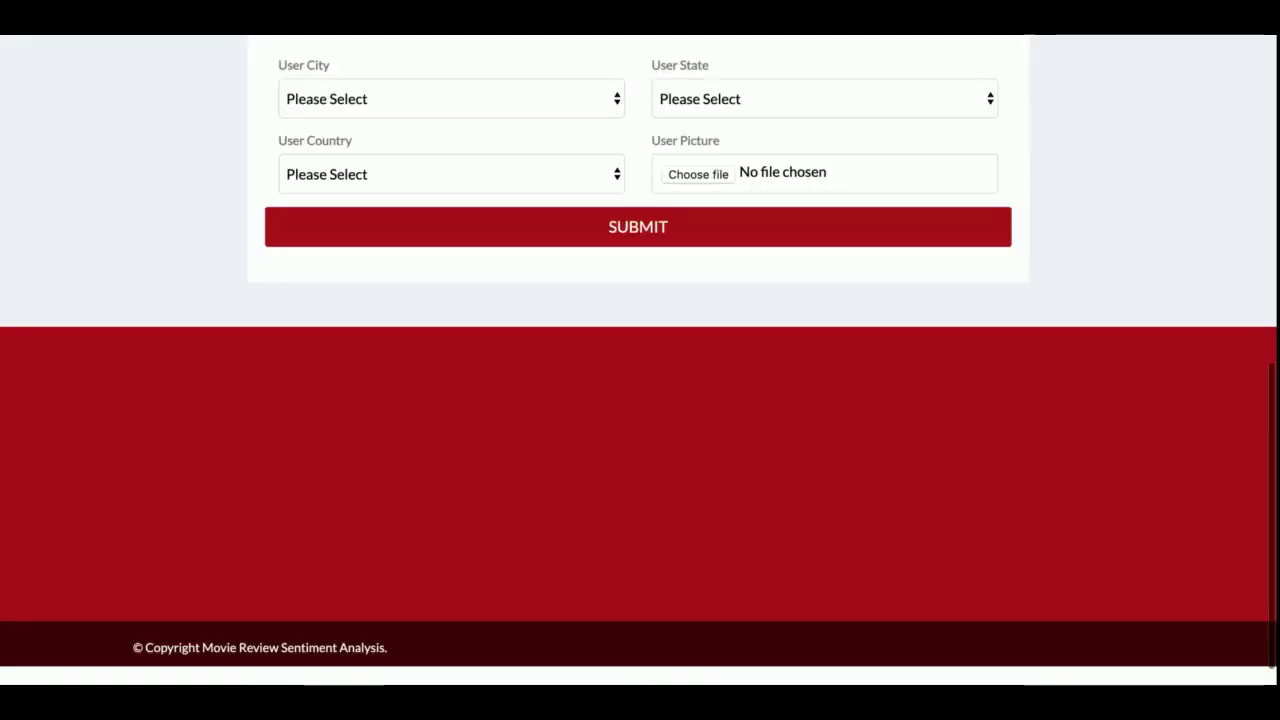
{"action": "scroll", "coordinate": [640, 400], "scroll_direction": "up", "scroll_amount": 2}
{"action": "scroll", "coordinate": [640, 400], "scroll_direction": "down", "scroll_amount": 1}
{"action": "scroll", "coordinate": [640, 400], "scroll_direction": "up", "scroll_amount": 5}
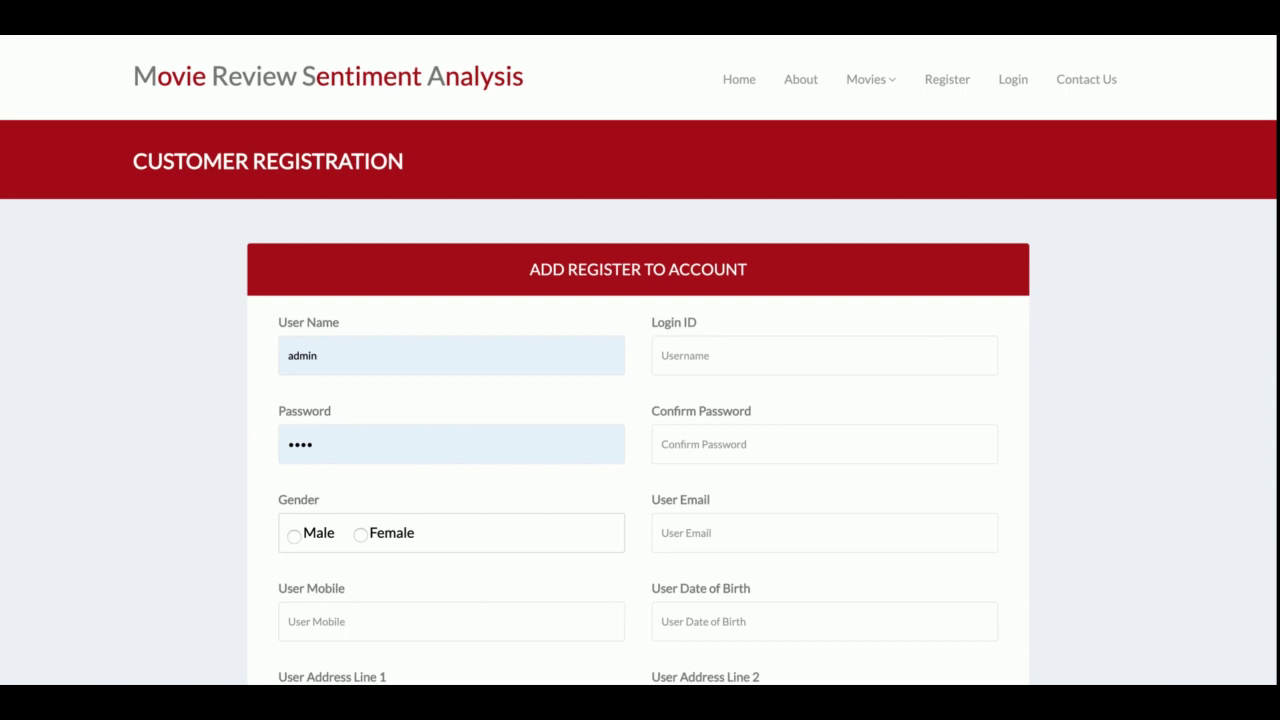
{"action": "left_click", "coordinate": [1012, 86]}
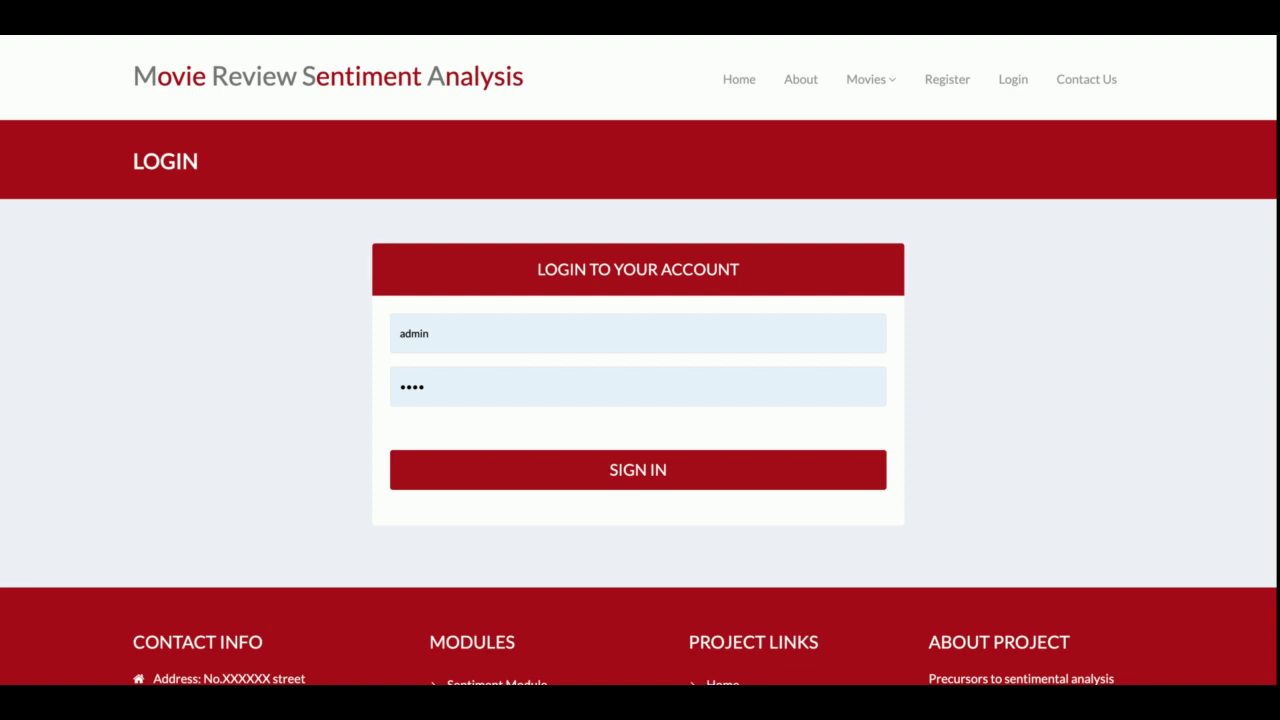
View the Contact Us page, pan its map east and dismiss the Google Maps warning
{"action": "left_click", "coordinate": [1068, 76]}
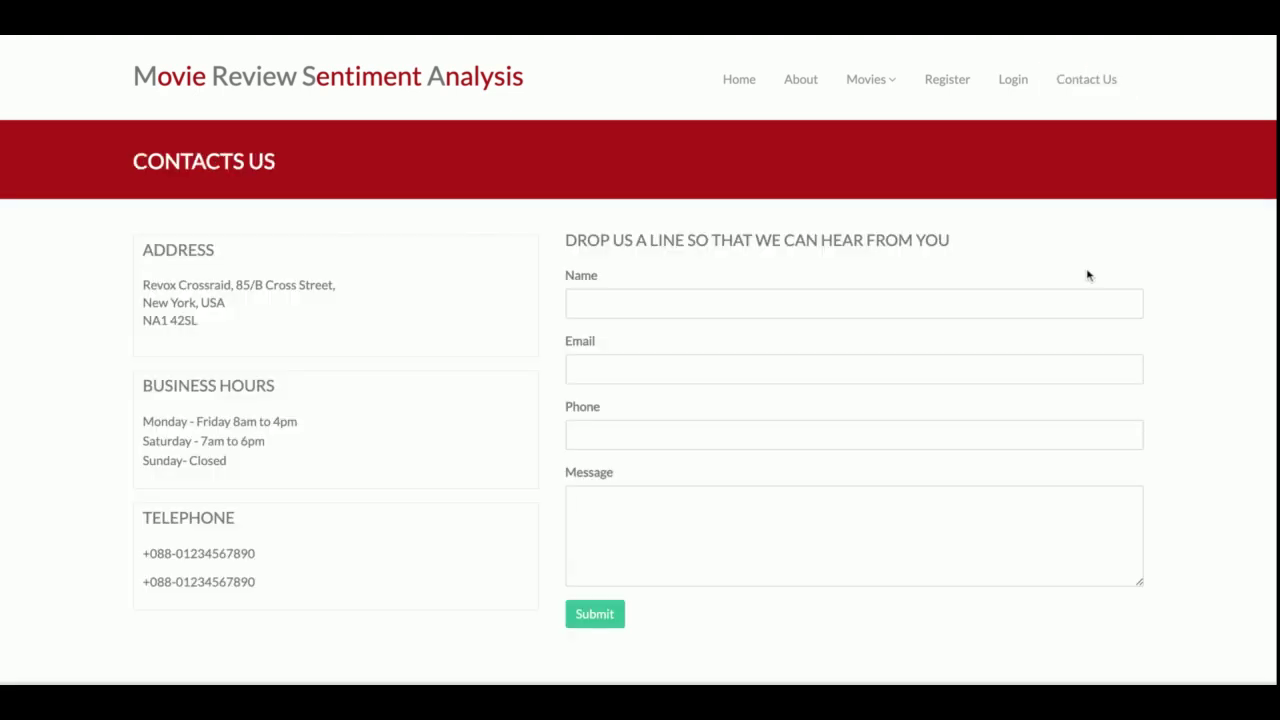
{"action": "scroll", "coordinate": [1086, 274], "scroll_direction": "down", "scroll_amount": 6}
{"action": "scroll", "coordinate": [1088, 275], "scroll_direction": "up", "scroll_amount": 3}
{"action": "scroll", "coordinate": [806, 286], "scroll_direction": "up", "scroll_amount": 1}
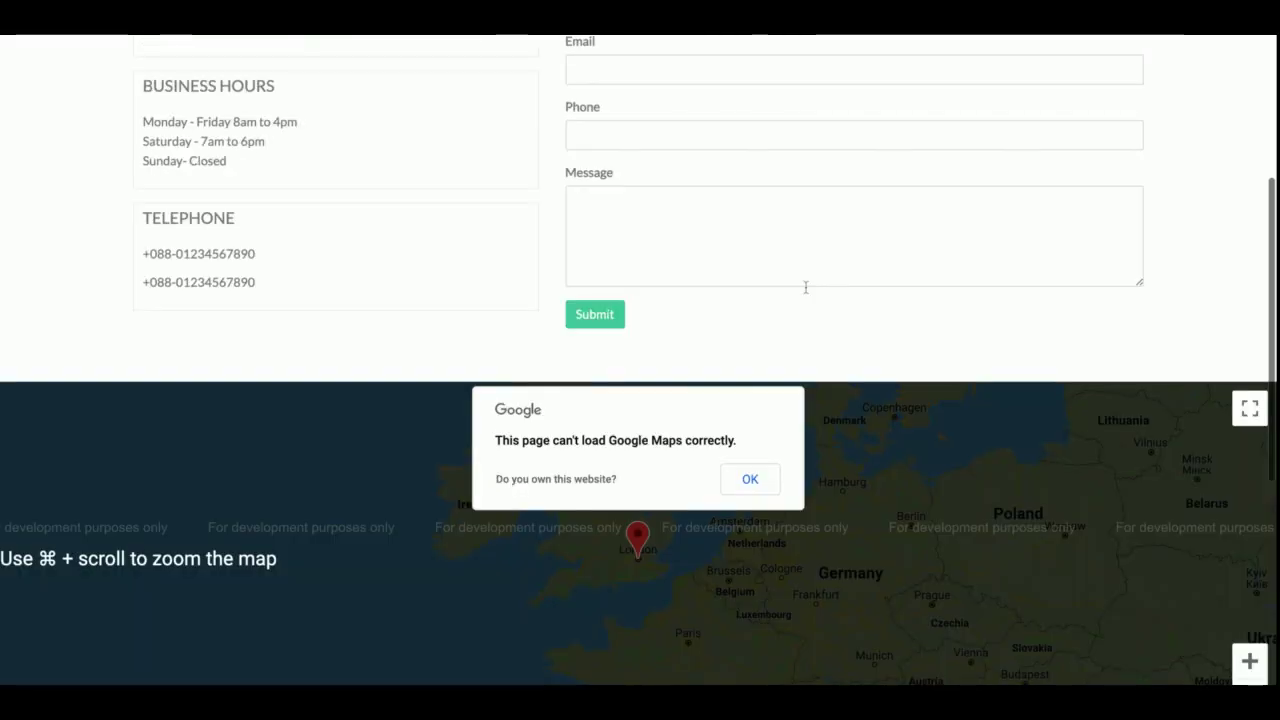
{"action": "scroll", "coordinate": [766, 194], "scroll_direction": "down", "scroll_amount": 5}
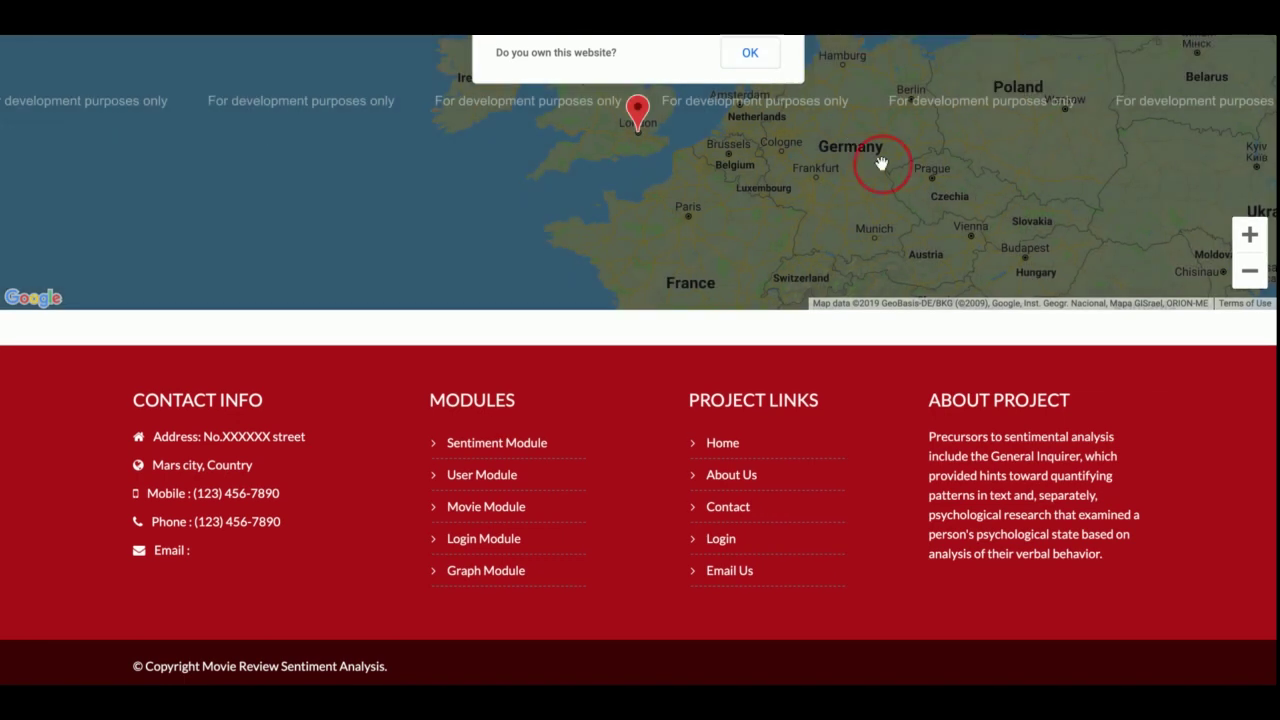
{"action": "left_click_drag", "start_coordinate": [880, 163], "coordinate": [426, 193]}
{"action": "left_click", "coordinate": [748, 53]}
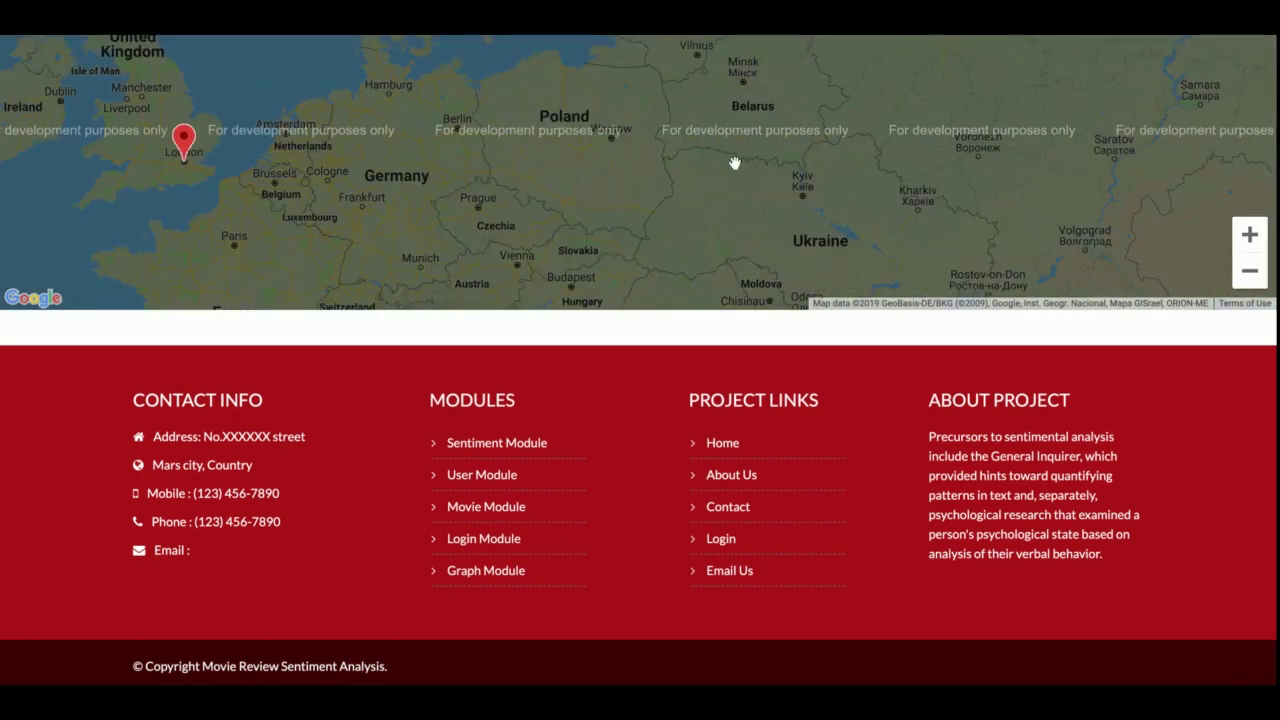
{"action": "scroll", "coordinate": [734, 163], "scroll_direction": "up", "scroll_amount": 10}
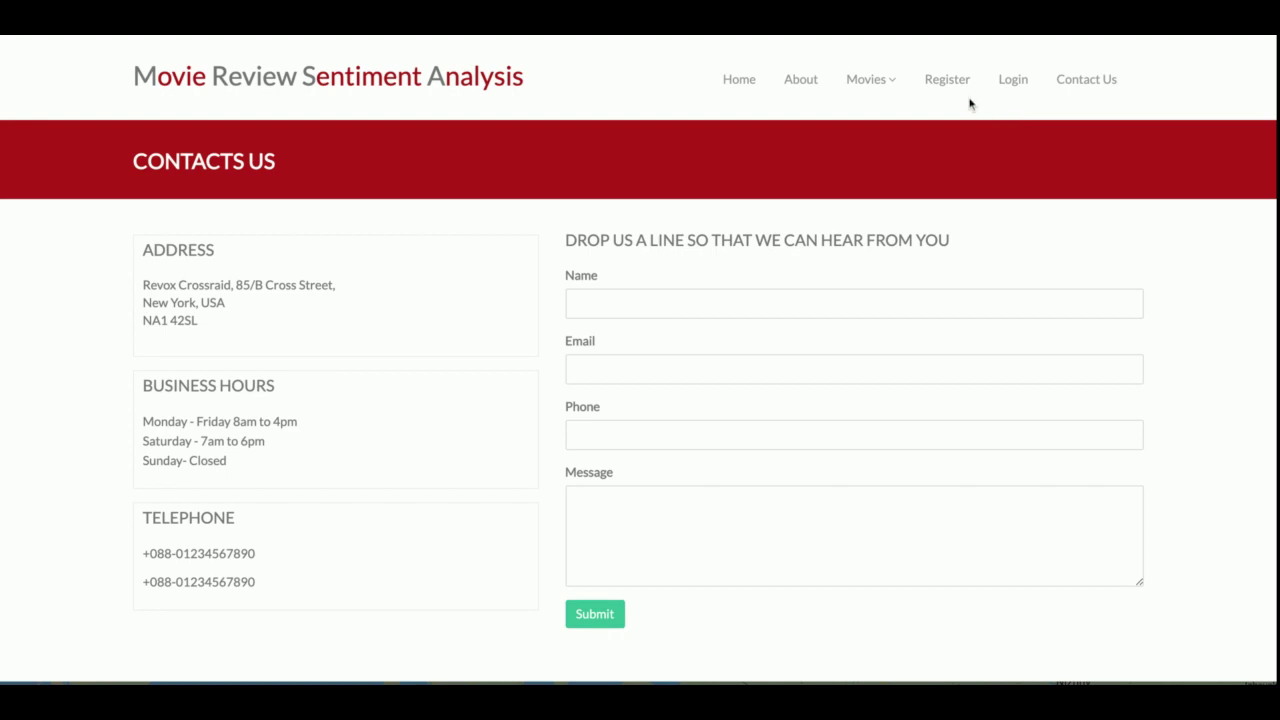
Return to the All Movies catalogue
{"action": "left_click", "coordinate": [868, 79]}
{"action": "left_click", "coordinate": [877, 129]}
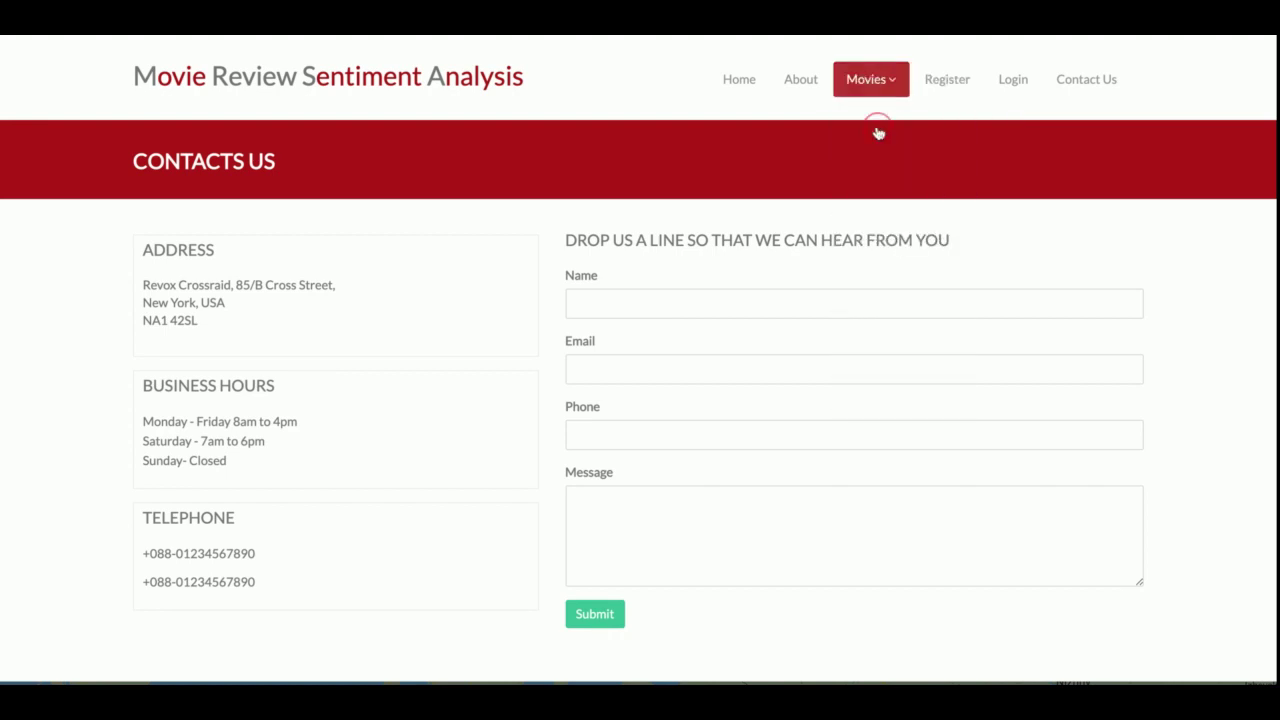
{"action": "scroll", "coordinate": [565, 315], "scroll_direction": "down", "scroll_amount": 2}
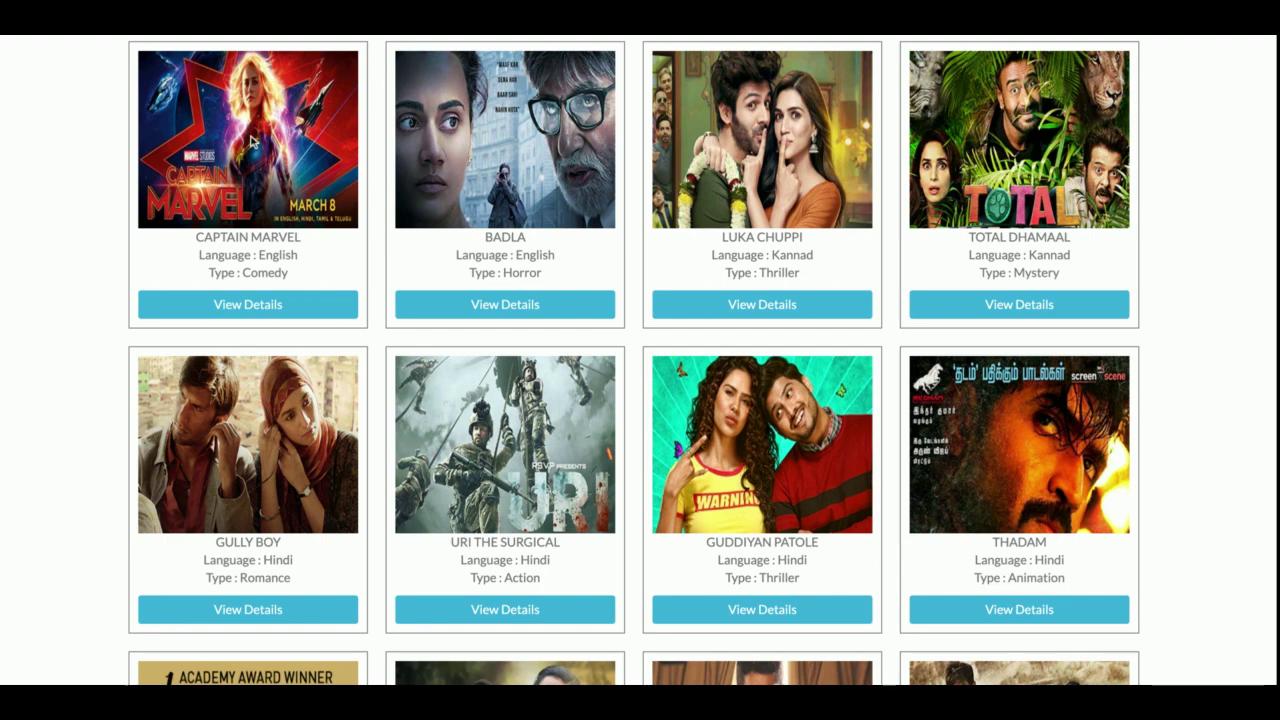
From Captain Marvel's page, sign in with the saved customer login, then list All Movies
{"action": "left_click", "coordinate": [286, 306]}
{"action": "scroll", "coordinate": [608, 508], "scroll_direction": "down", "scroll_amount": 4}
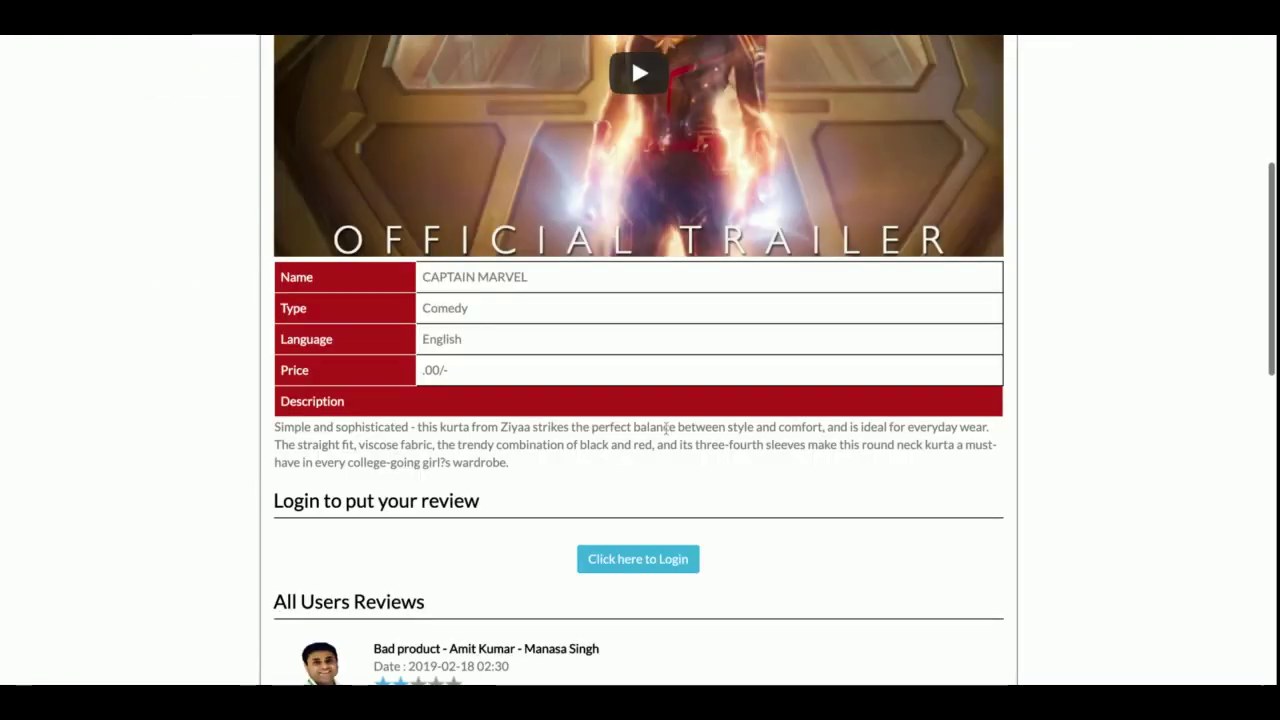
{"action": "left_click", "coordinate": [640, 558]}
{"action": "double_click", "coordinate": [557, 340]}
{"action": "type", "text": "cuso"}
{"action": "key", "text": "Down"}
{"action": "key", "text": "Return"}
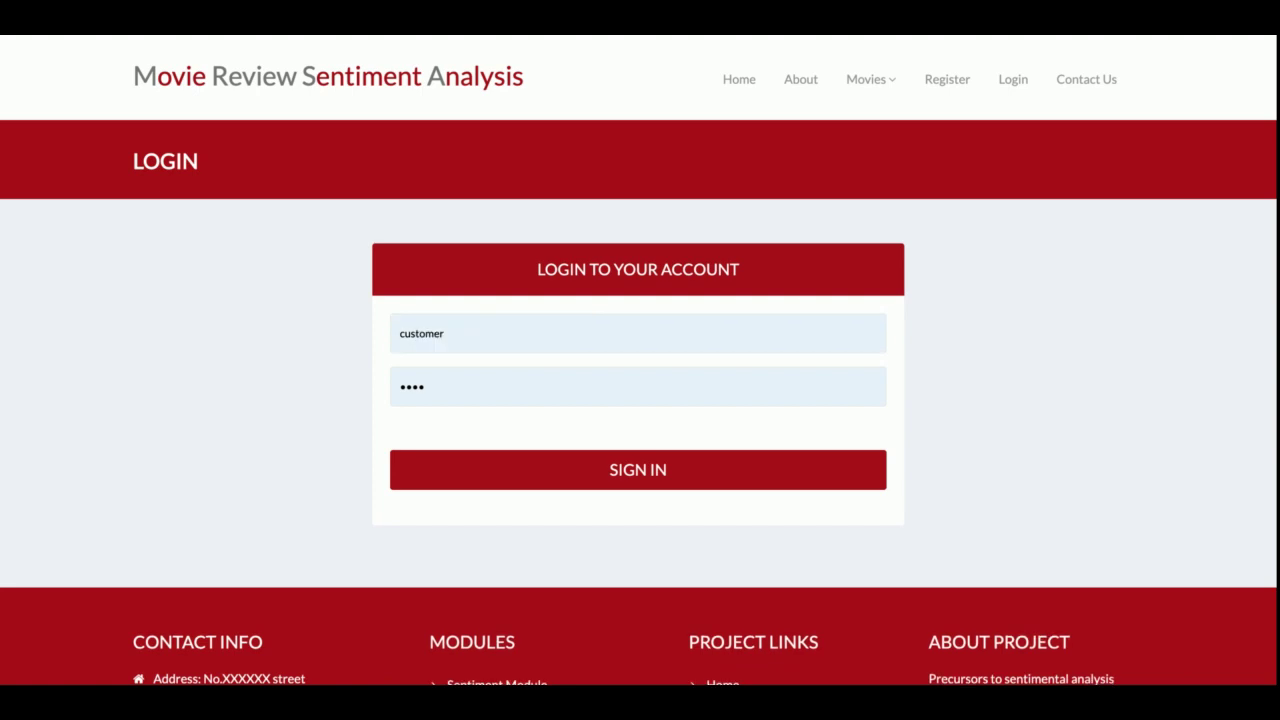
{"action": "key", "text": "Return"}
{"action": "mouse_move", "coordinate": [808, 79]}
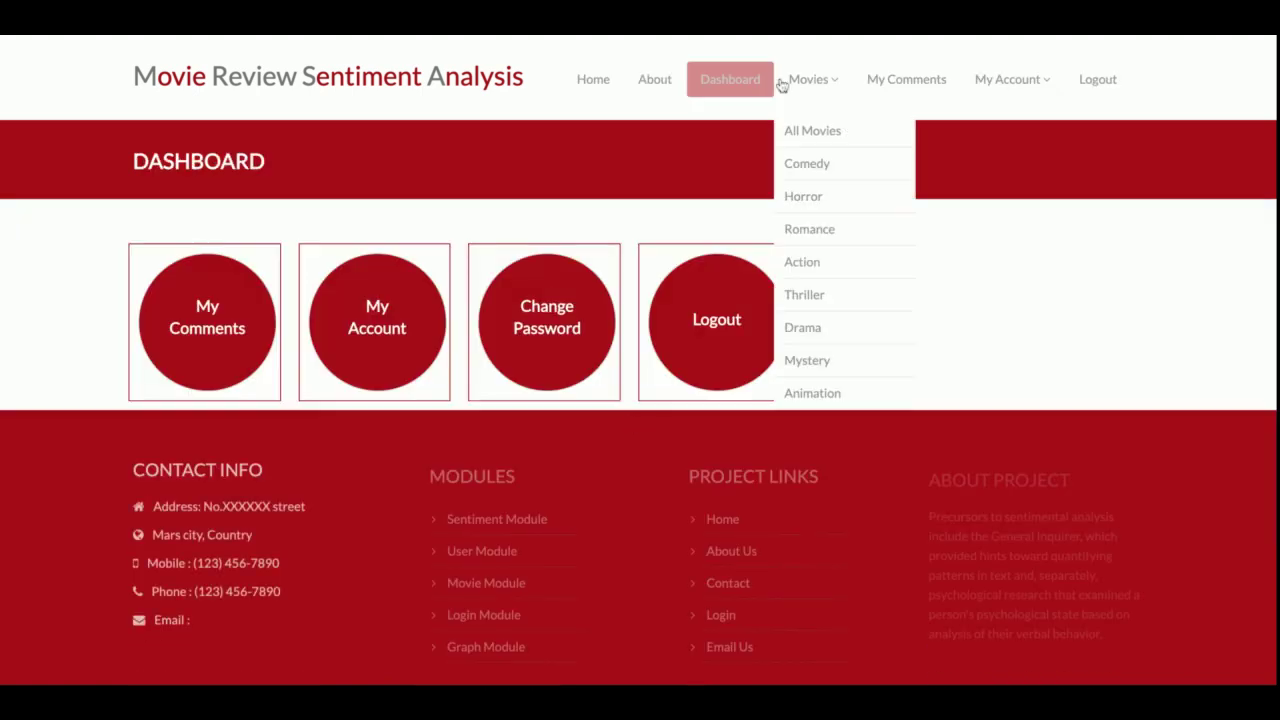
{"action": "left_click", "coordinate": [812, 131]}
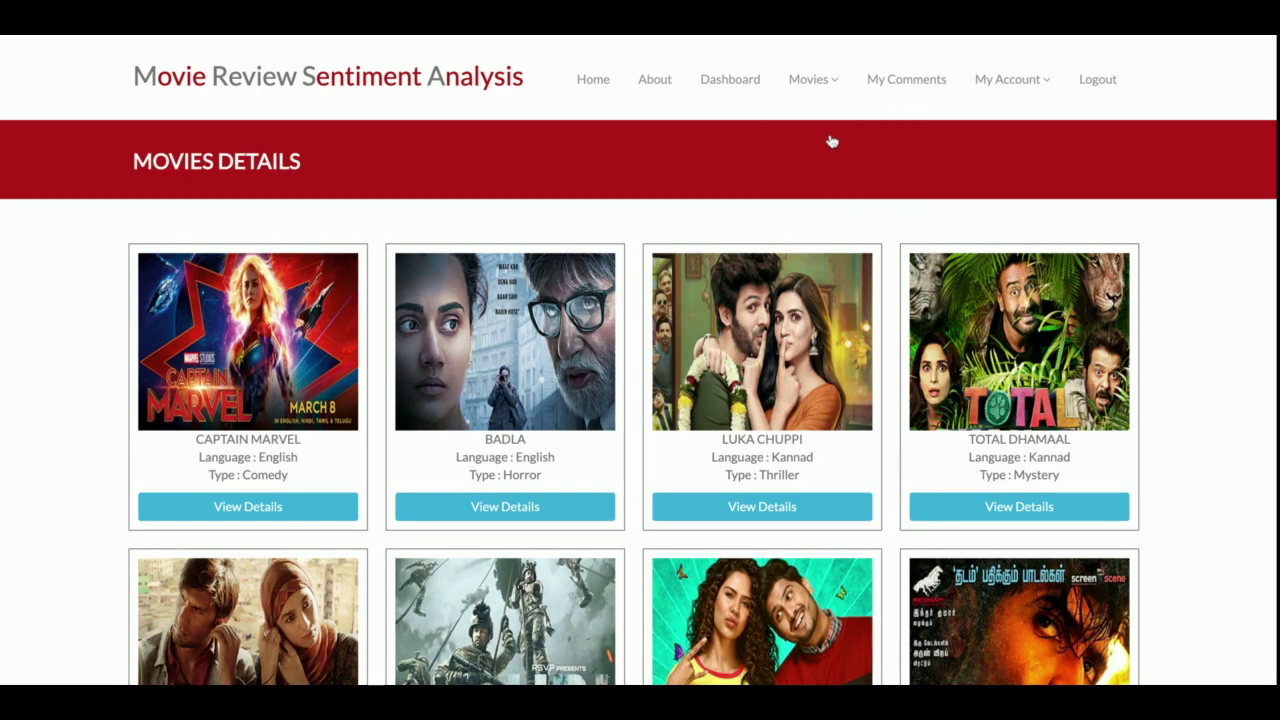
On Captain Marvel, write a review titled 'Good Movie': 'This is a really very good movie. Must watch'
{"action": "left_click", "coordinate": [241, 507]}
{"action": "scroll", "coordinate": [474, 377], "scroll_direction": "down", "scroll_amount": 5}
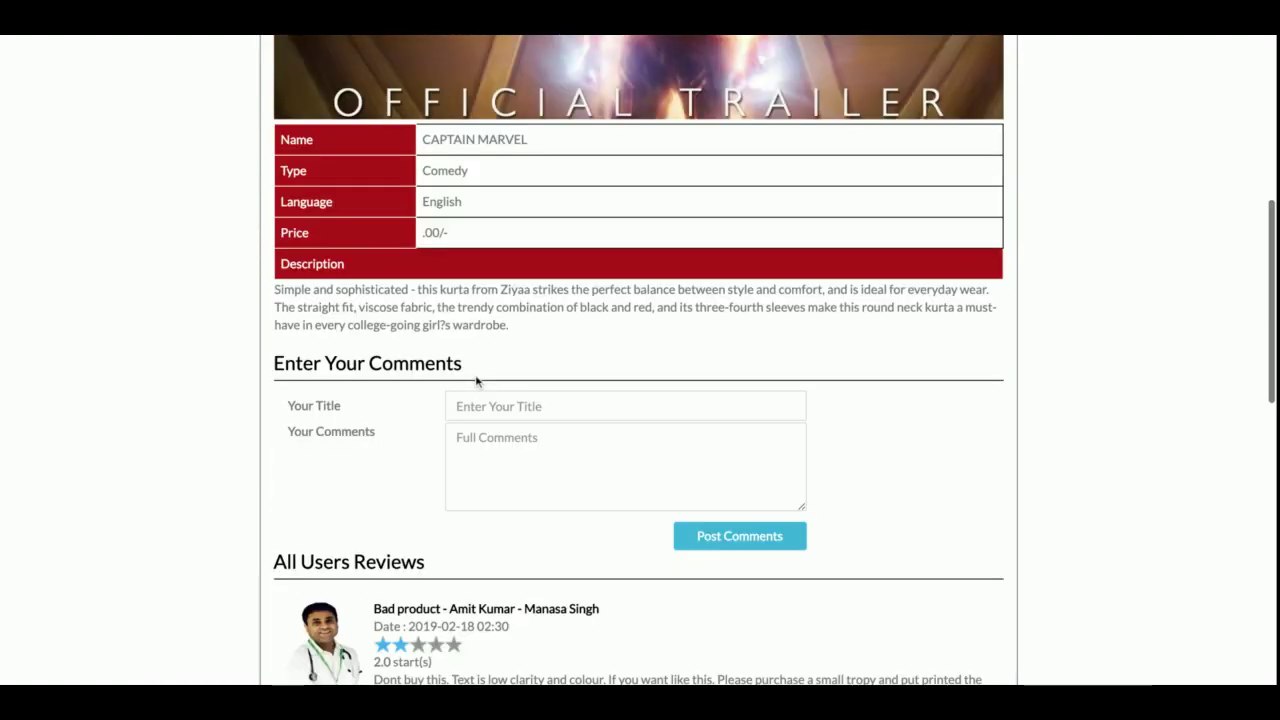
{"action": "scroll", "coordinate": [476, 380], "scroll_direction": "down", "scroll_amount": 1}
{"action": "left_click", "coordinate": [527, 306]}
{"action": "type", "text": "Go"}
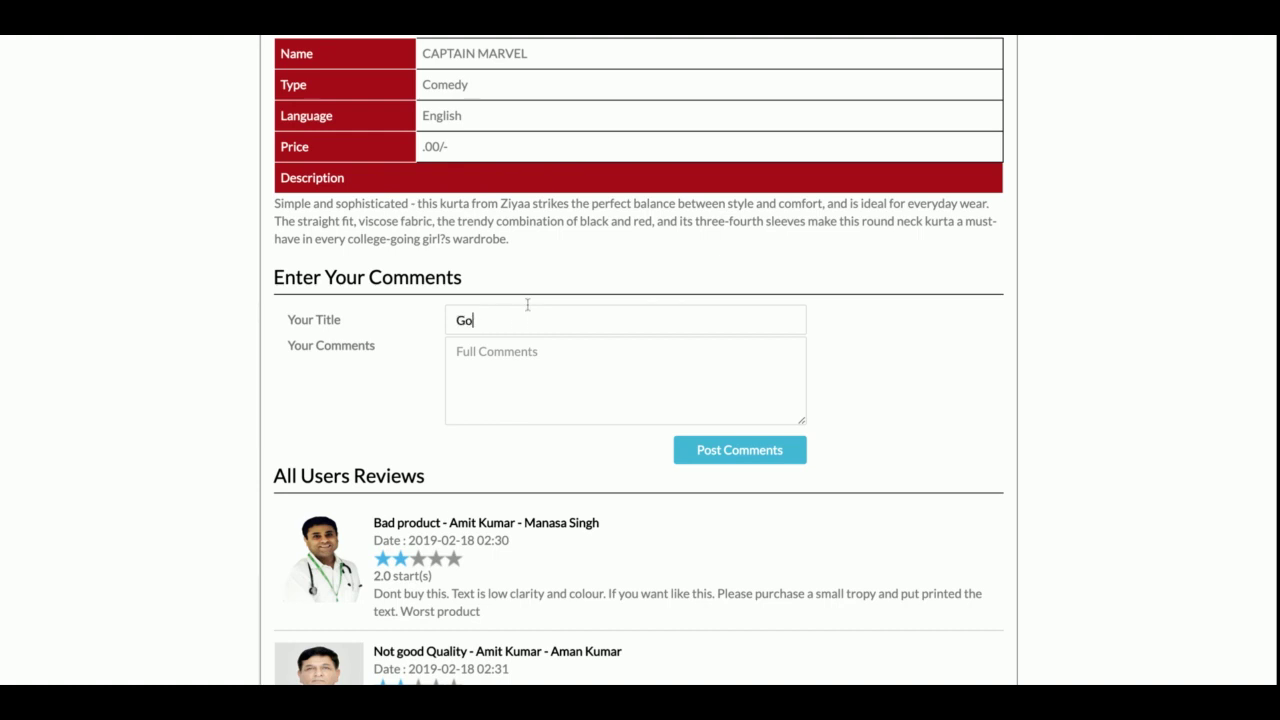
{"action": "type", "text": "od Movie"}
{"action": "left_click", "coordinate": [458, 351]}
{"action": "type", "text": "This is a read"}
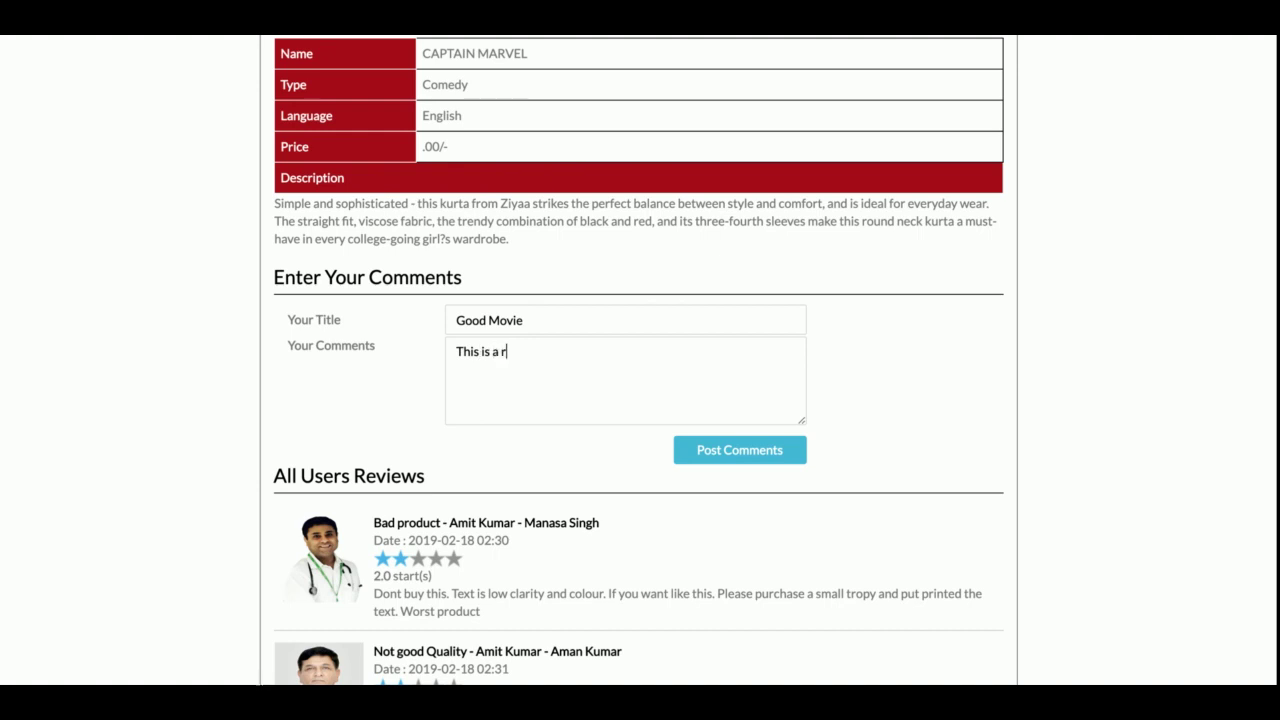
{"action": "key", "text": "BackSpace"}
{"action": "type", "text": "lly very good movide"}
{"action": "key", "text": "BackSpace"}
{"action": "key", "text": "BackSpace"}
{"action": "type", "text": "e. Must watch"}
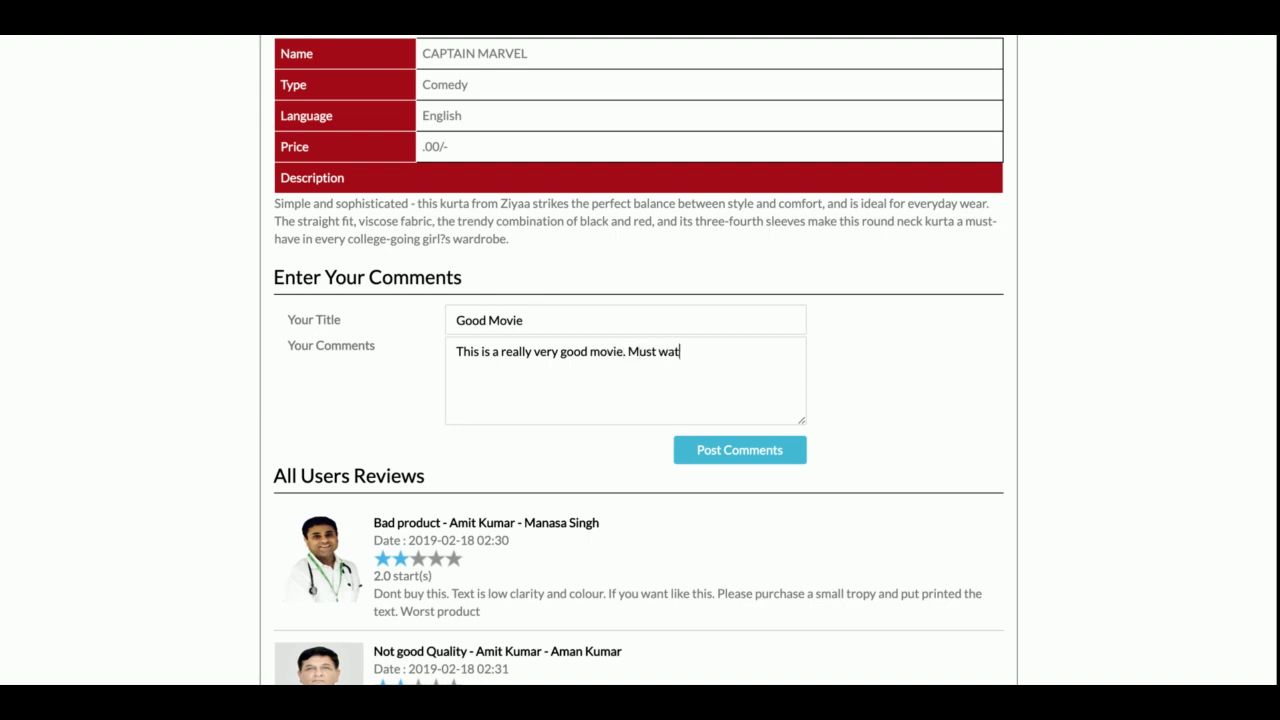
Post the Good Movie review and check its automatic 5.0-star rating
{"action": "left_click", "coordinate": [711, 452]}
{"action": "scroll", "coordinate": [657, 437], "scroll_direction": "down", "scroll_amount": 15}
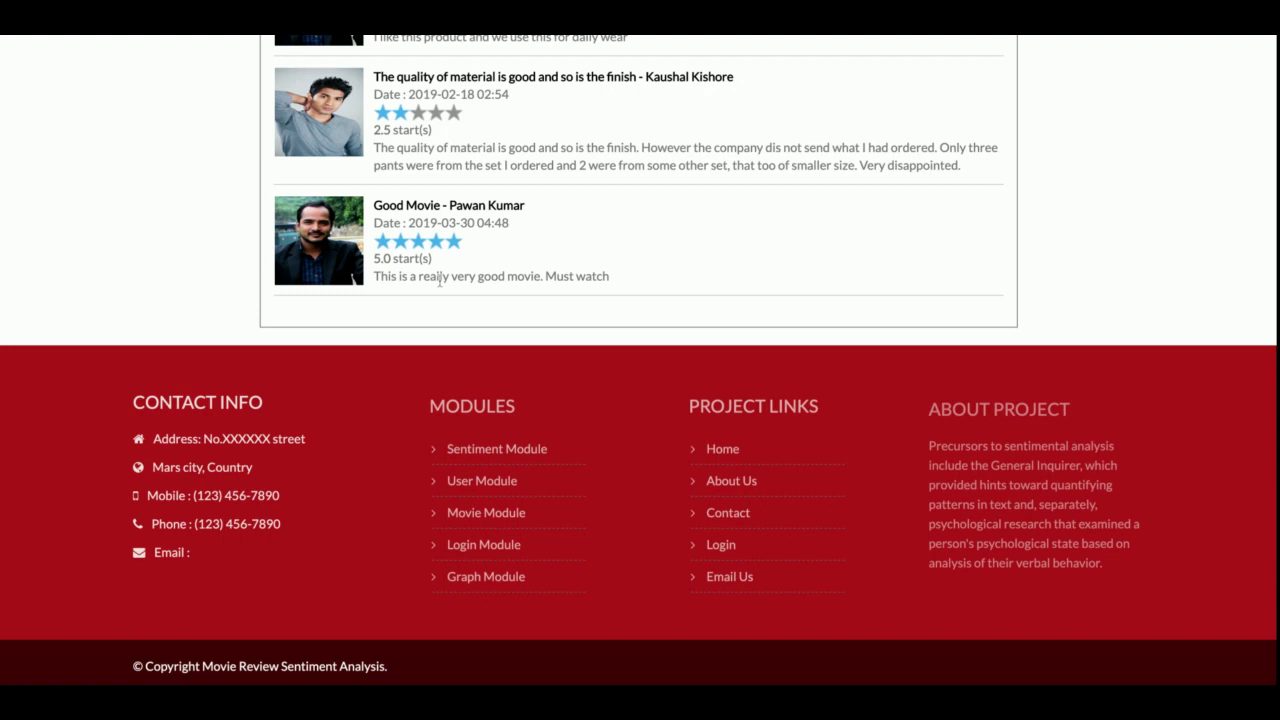
{"action": "triple_click", "coordinate": [407, 275]}
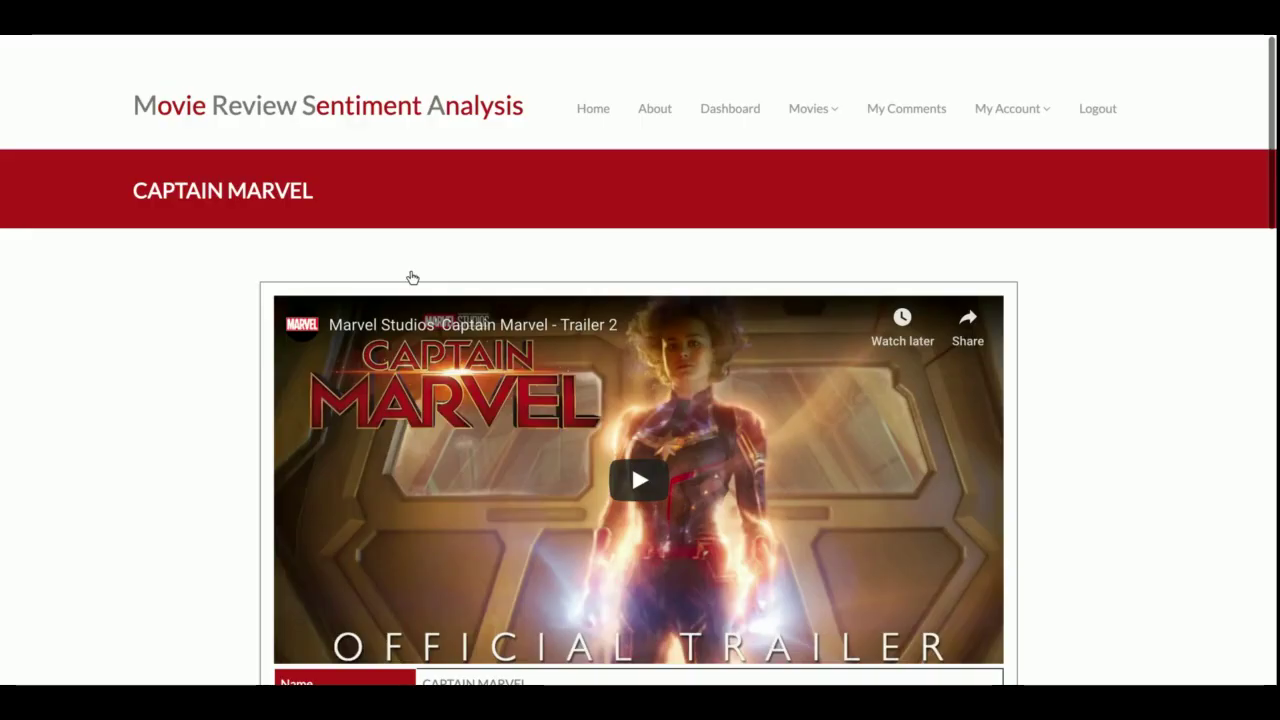
Post a 'Bad Movie' review, 'Its very bad and boaring movie. Dont watch it', and check its 1.0-star rating
{"action": "scroll", "coordinate": [477, 360], "scroll_direction": "down", "scroll_amount": 5}
{"action": "left_click", "coordinate": [487, 497]}
{"action": "type", "text": "Ba"}
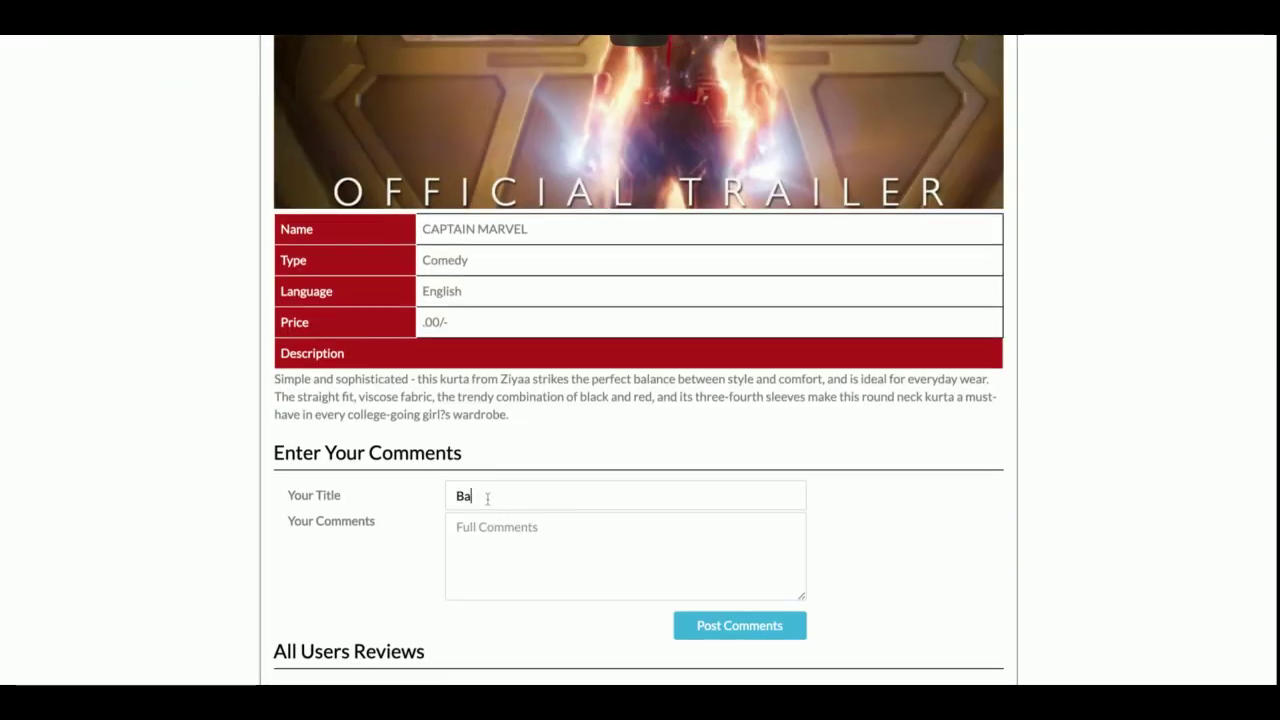
{"action": "type", "text": "d Movie"}
{"action": "key", "text": "Tab"}
{"action": "type", "text": "I"}
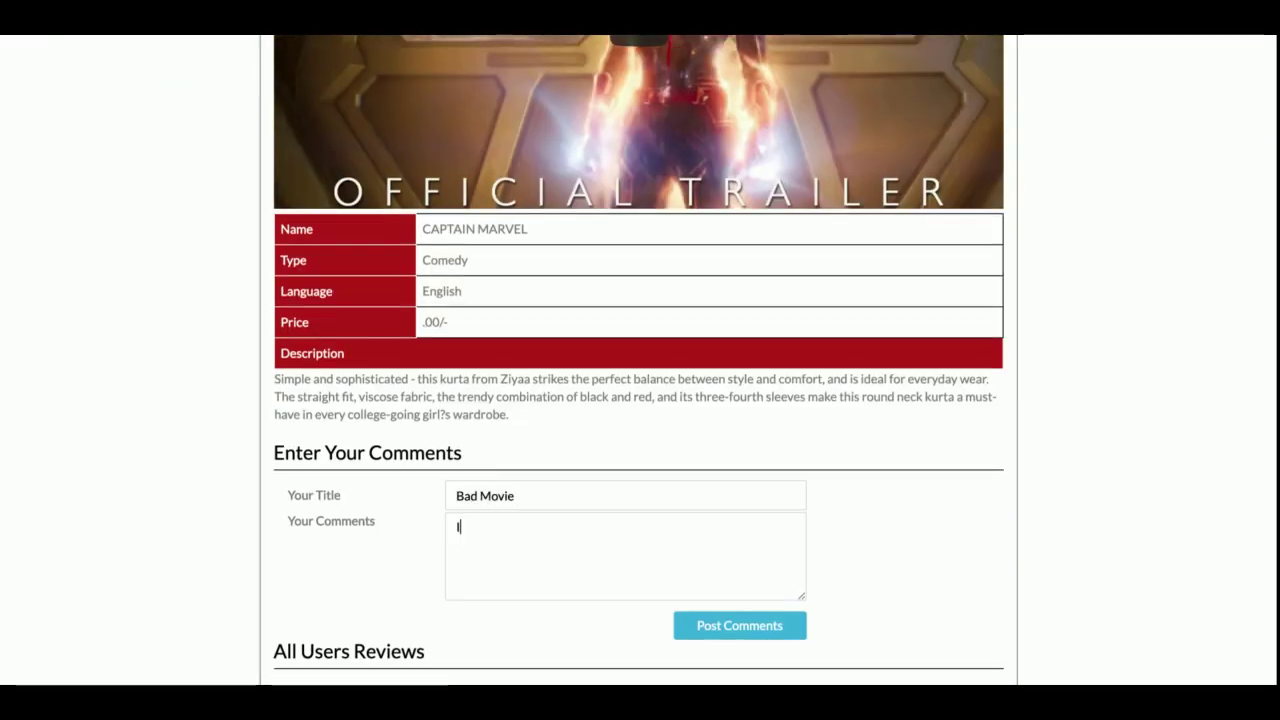
{"action": "type", "text": "ts very bad "}
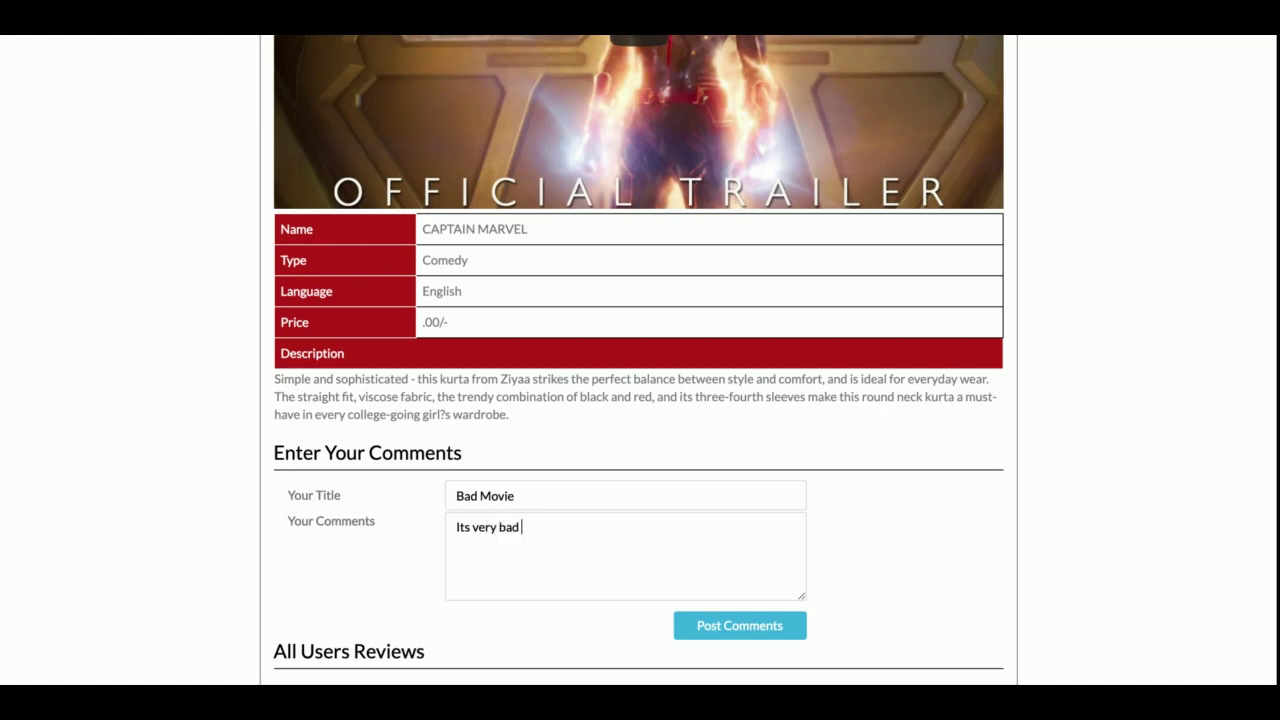
{"action": "type", "text": "and boaring movie. D"}
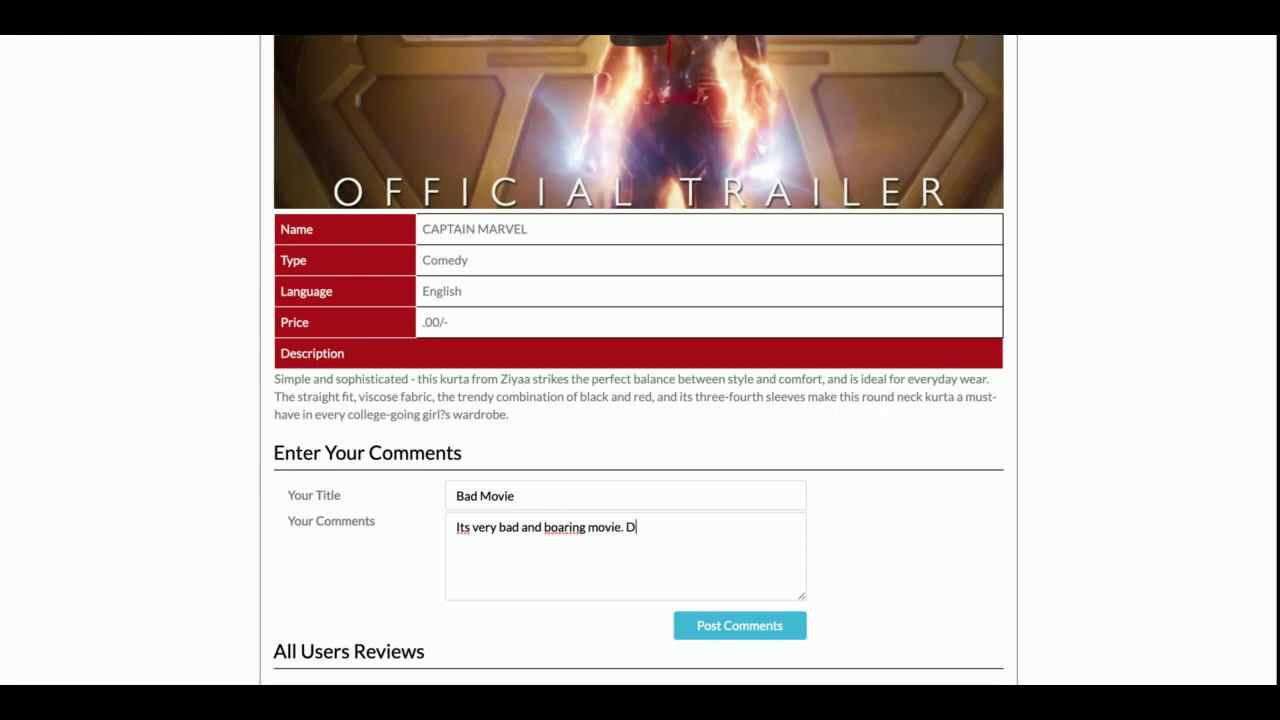
{"action": "type", "text": "ont watch it"}
{"action": "left_click", "coordinate": [700, 624]}
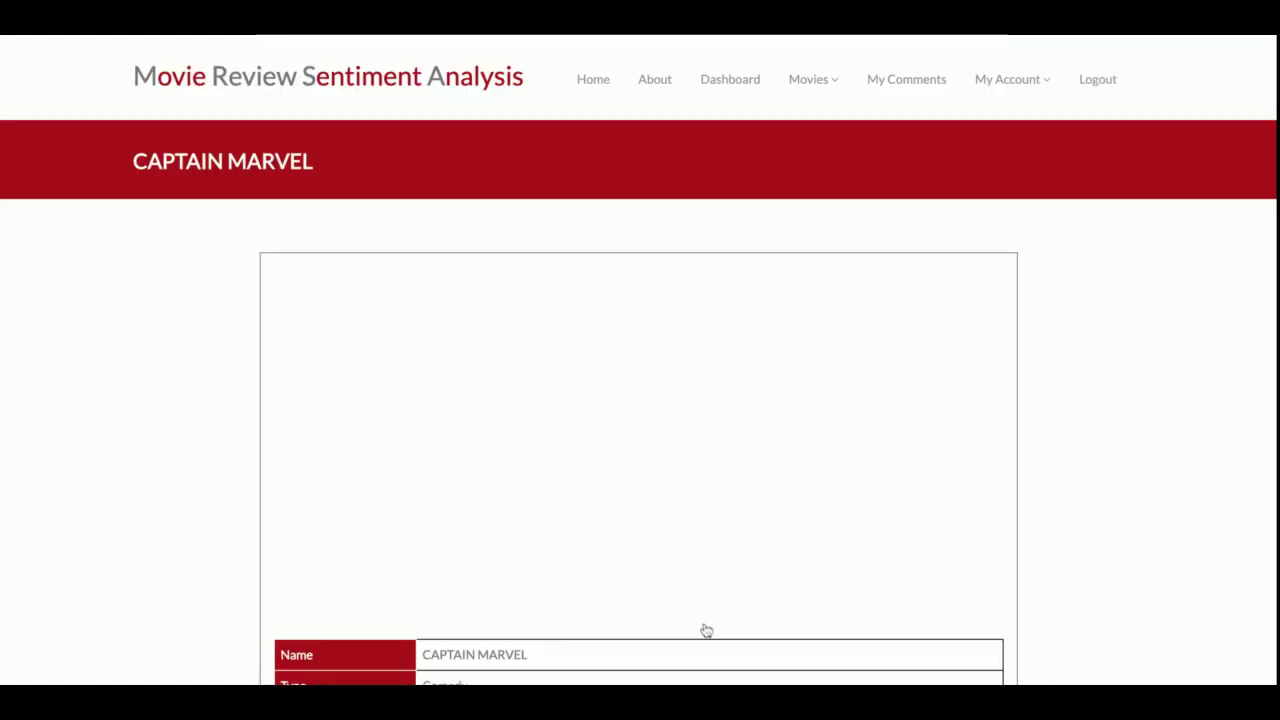
{"action": "scroll", "coordinate": [704, 629], "scroll_direction": "down", "scroll_amount": 15}
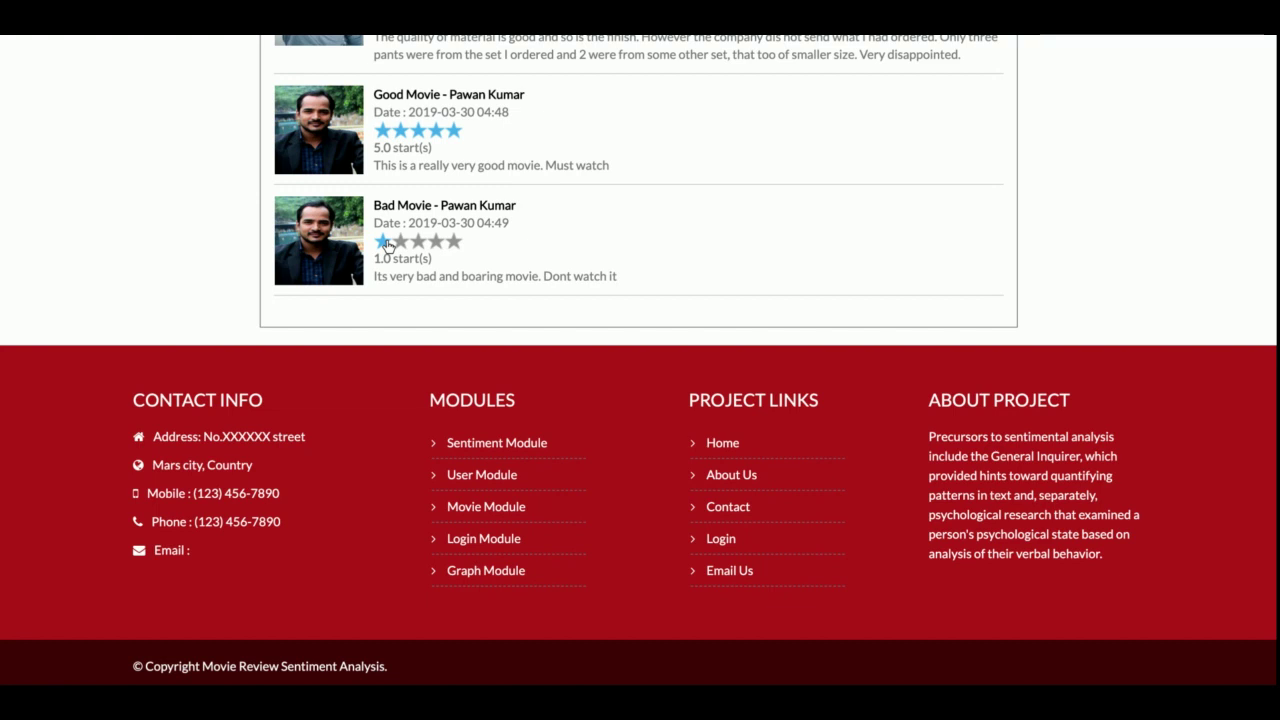
{"action": "scroll", "coordinate": [387, 246], "scroll_direction": "up", "scroll_amount": 10}
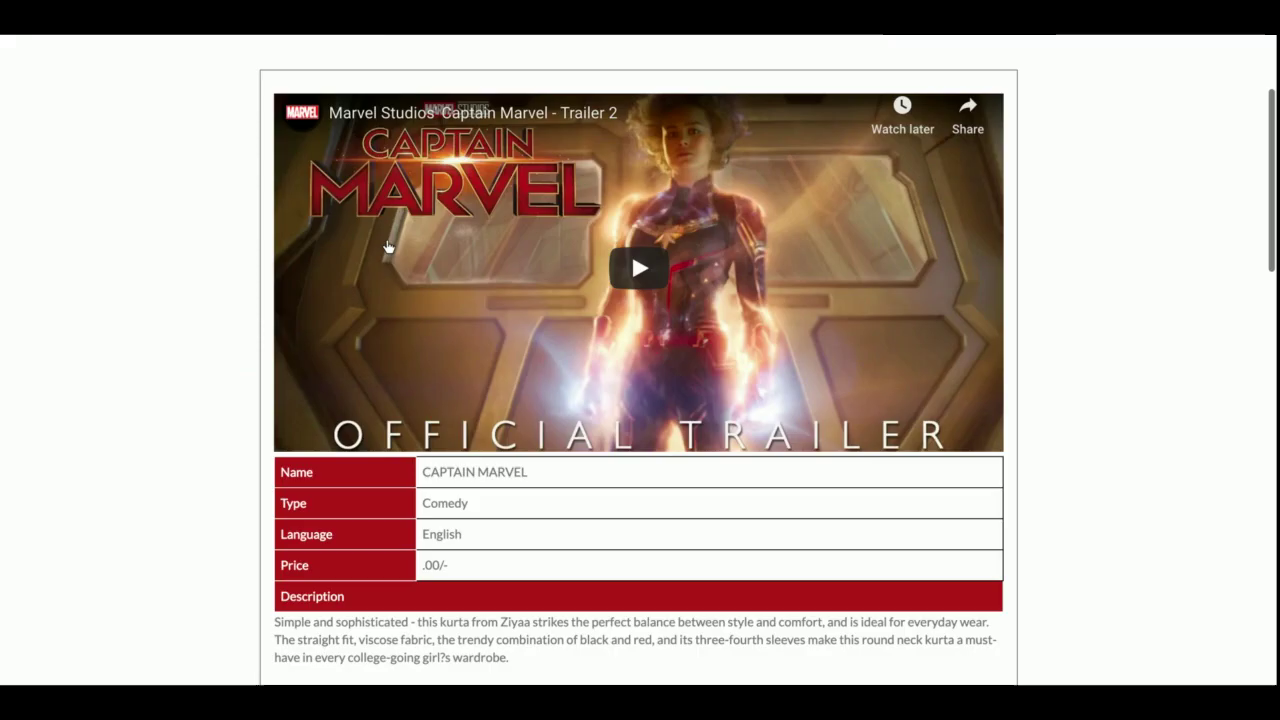
Write a review titled 'Average' saying it's an average movie you can watch one time
{"action": "scroll", "coordinate": [388, 246], "scroll_direction": "down", "scroll_amount": 3}
{"action": "left_click", "coordinate": [523, 491]}
{"action": "type", "text": "AverageThi"}
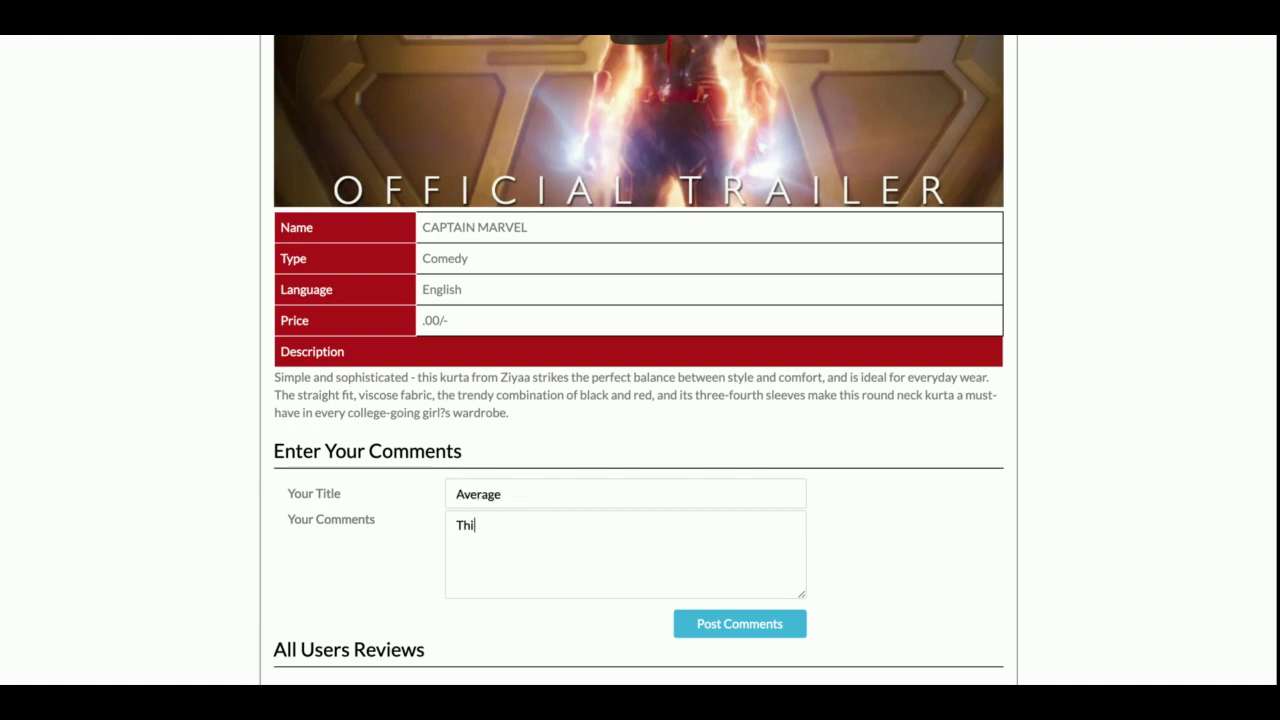
{"action": "type", "text": "s is average movie. But now"}
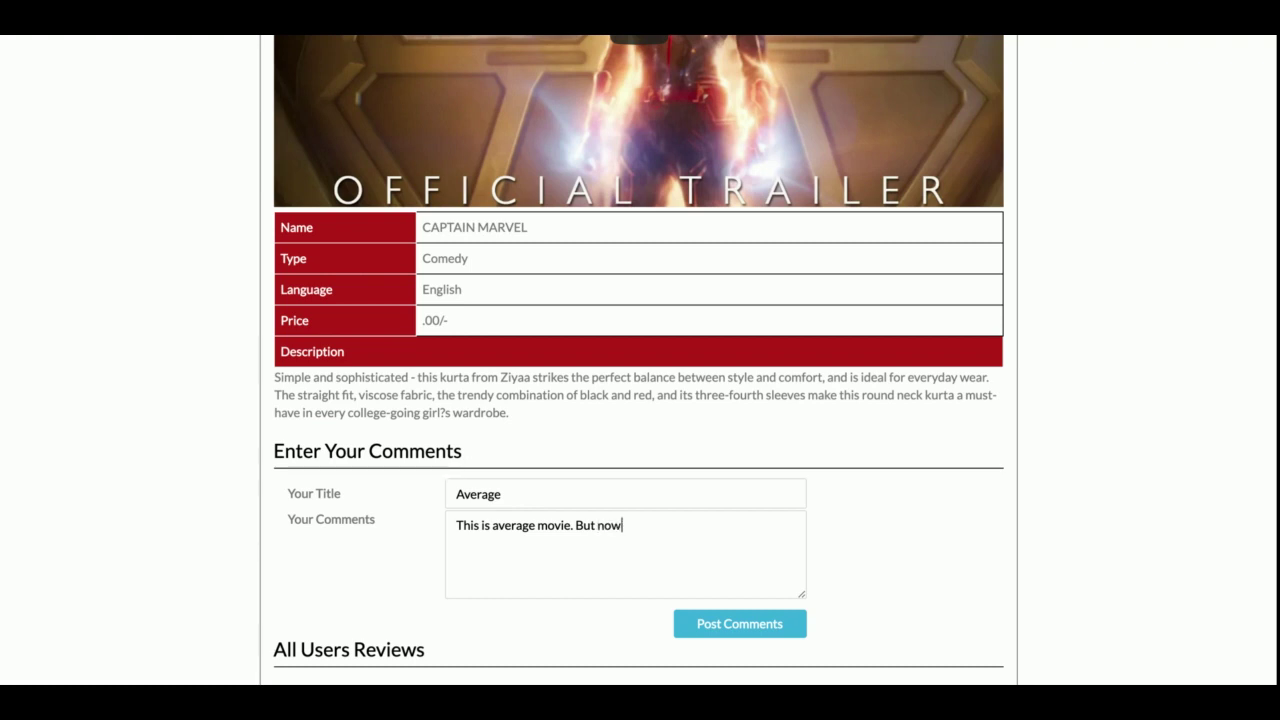
{"action": "key", "text": "BackSpace"}
{"action": "type", "text": "t wo"}
{"action": "key", "text": "BackSpace"}
{"action": "key", "text": "BackSpace"}
{"action": "type", "text": "so good you can wath"}
{"action": "key", "text": "BackSpace"}
{"action": "type", "text": "ch one time"}
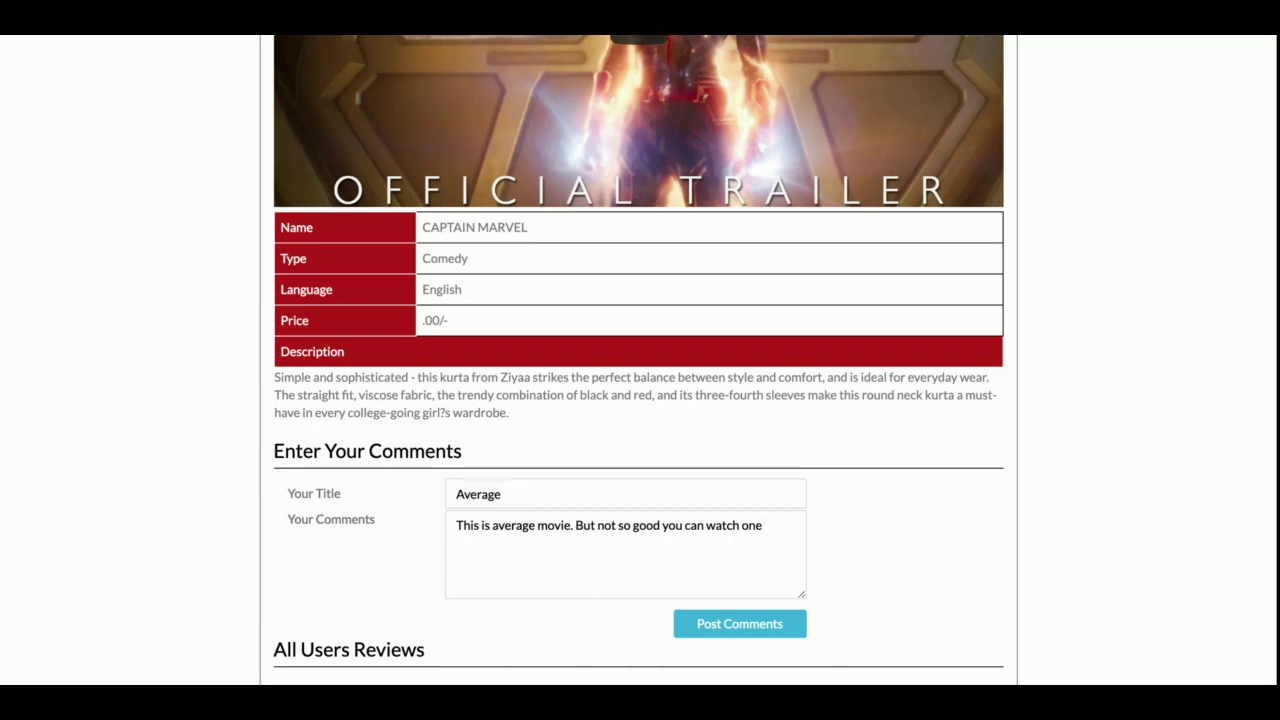
Post the Average review and confirm its automatic 3.5-star rating under All Users Reviews
{"action": "left_click", "coordinate": [714, 637]}
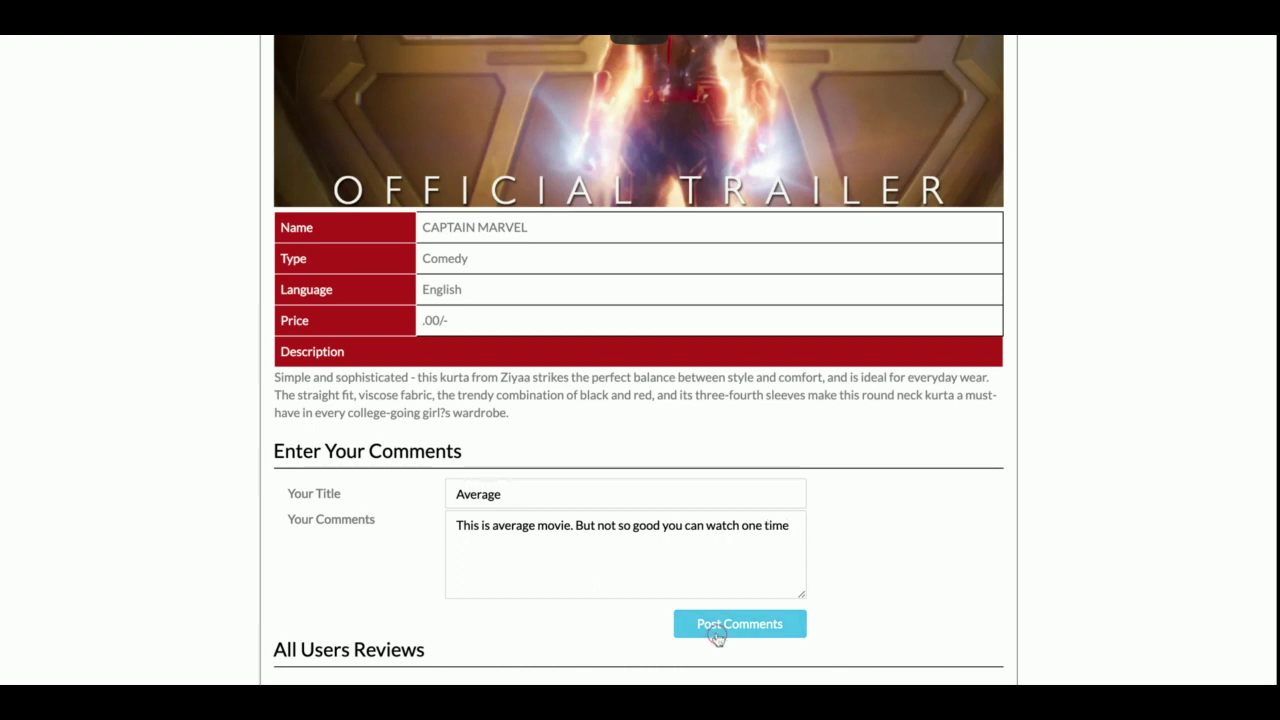
{"action": "scroll", "coordinate": [717, 637], "scroll_direction": "down", "scroll_amount": 10}
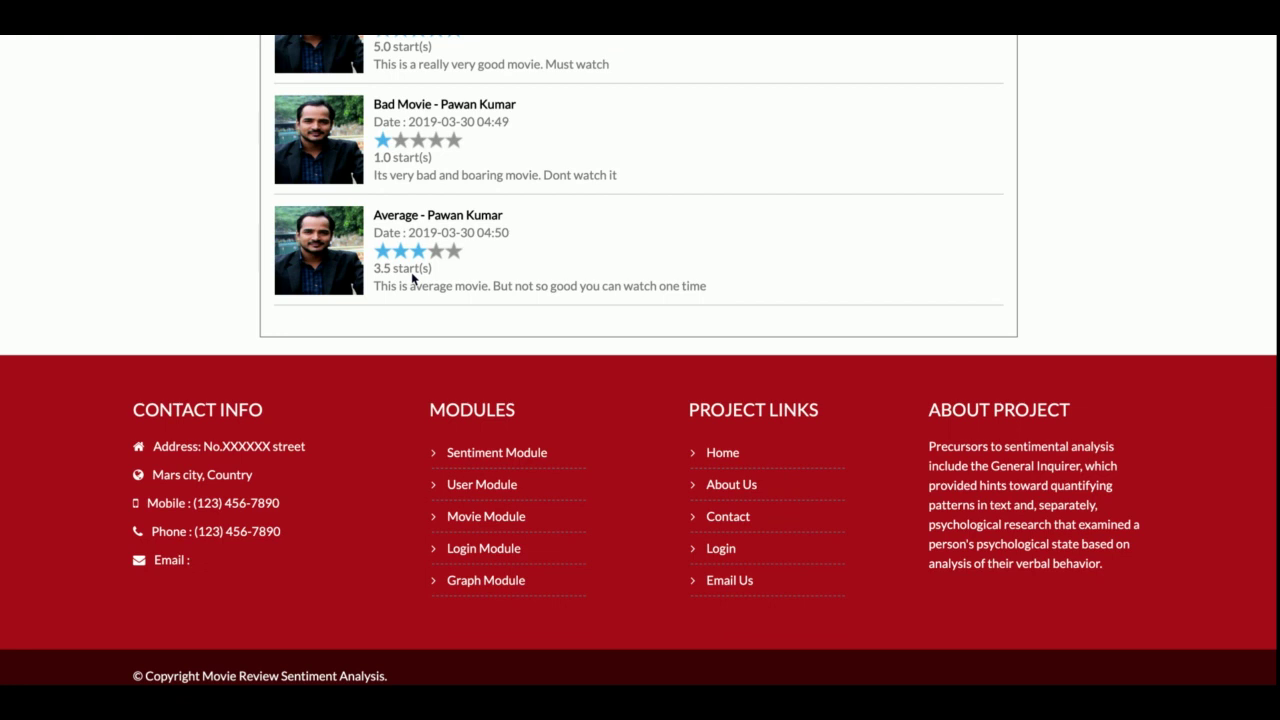
{"action": "scroll", "coordinate": [411, 279], "scroll_direction": "up", "scroll_amount": 15}
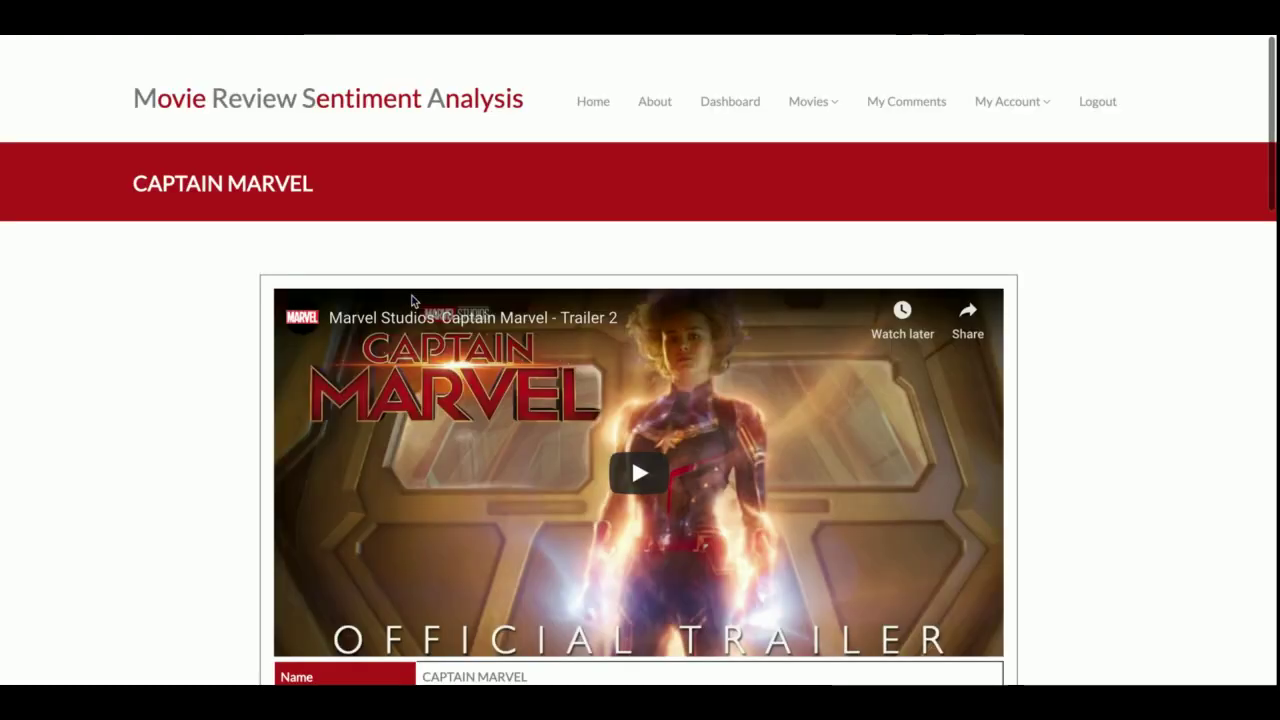
{"action": "scroll", "coordinate": [411, 279], "scroll_direction": "down", "scroll_amount": 1}
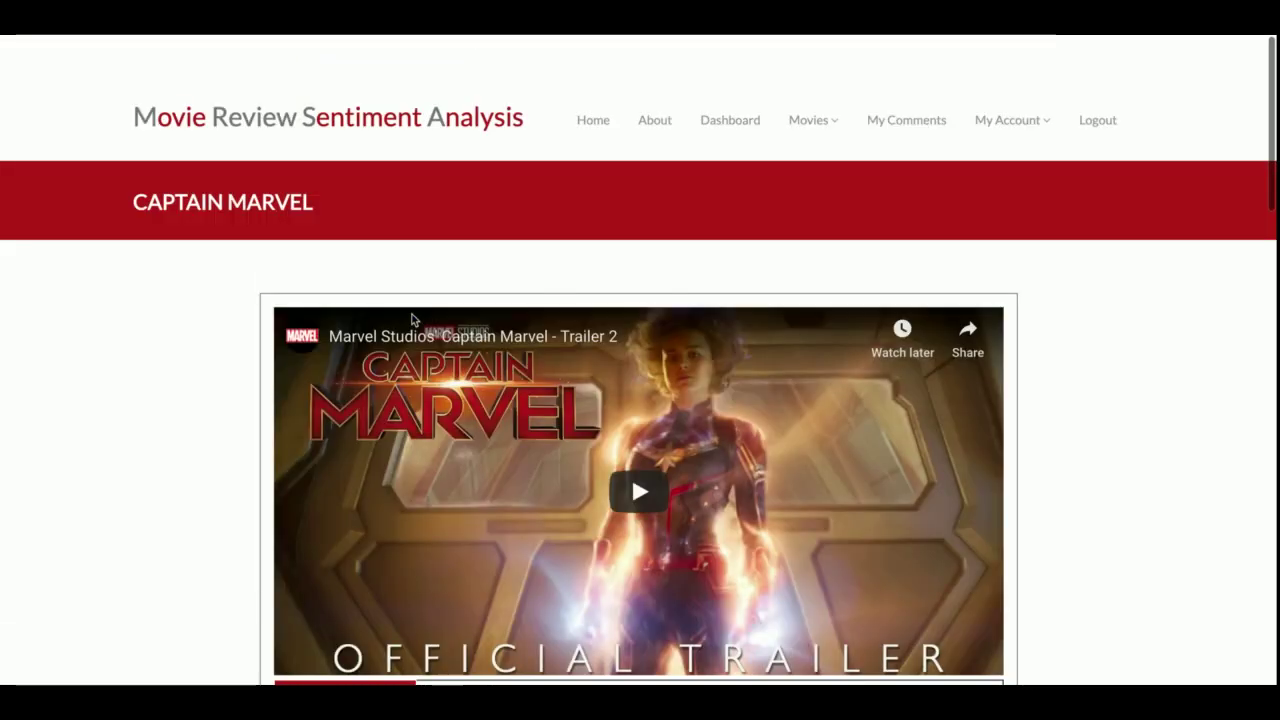
{"action": "scroll", "coordinate": [823, 46], "scroll_direction": "down", "scroll_amount": 1}
{"action": "left_click", "coordinate": [815, 85]}
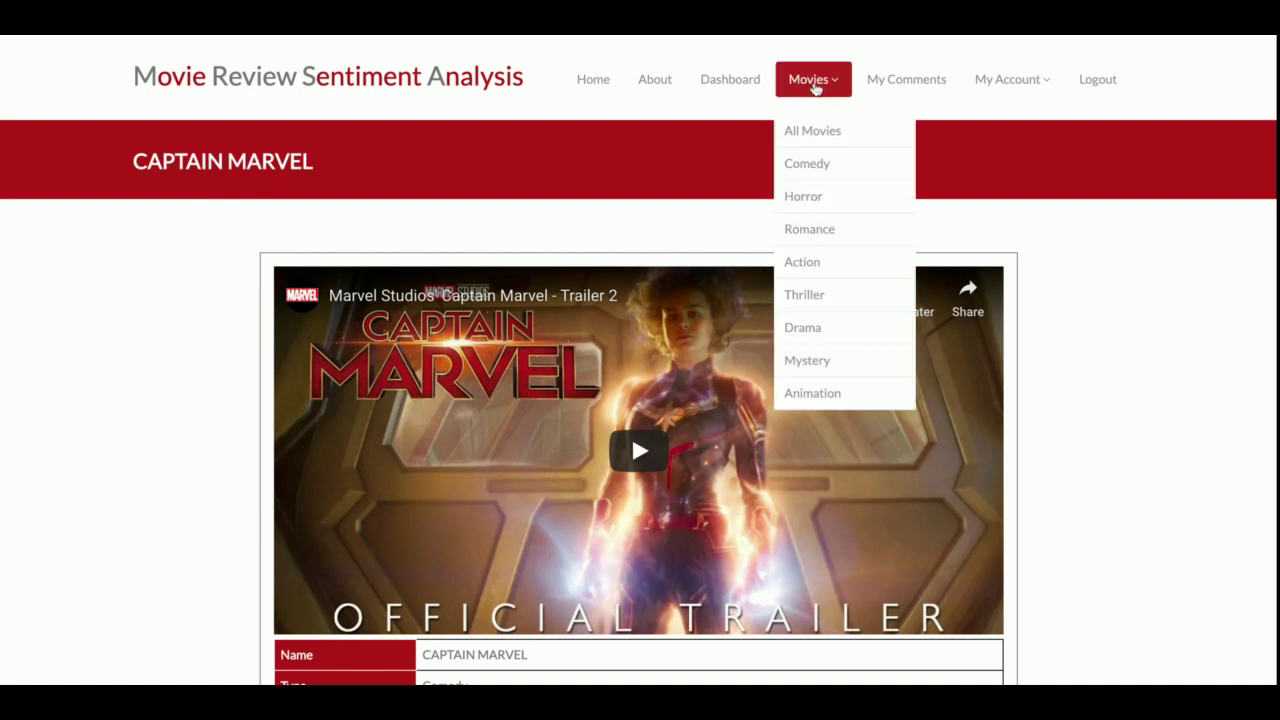
Check the My Comments report and comment 4's details, then go to the Dashboard
{"action": "left_click", "coordinate": [906, 79]}
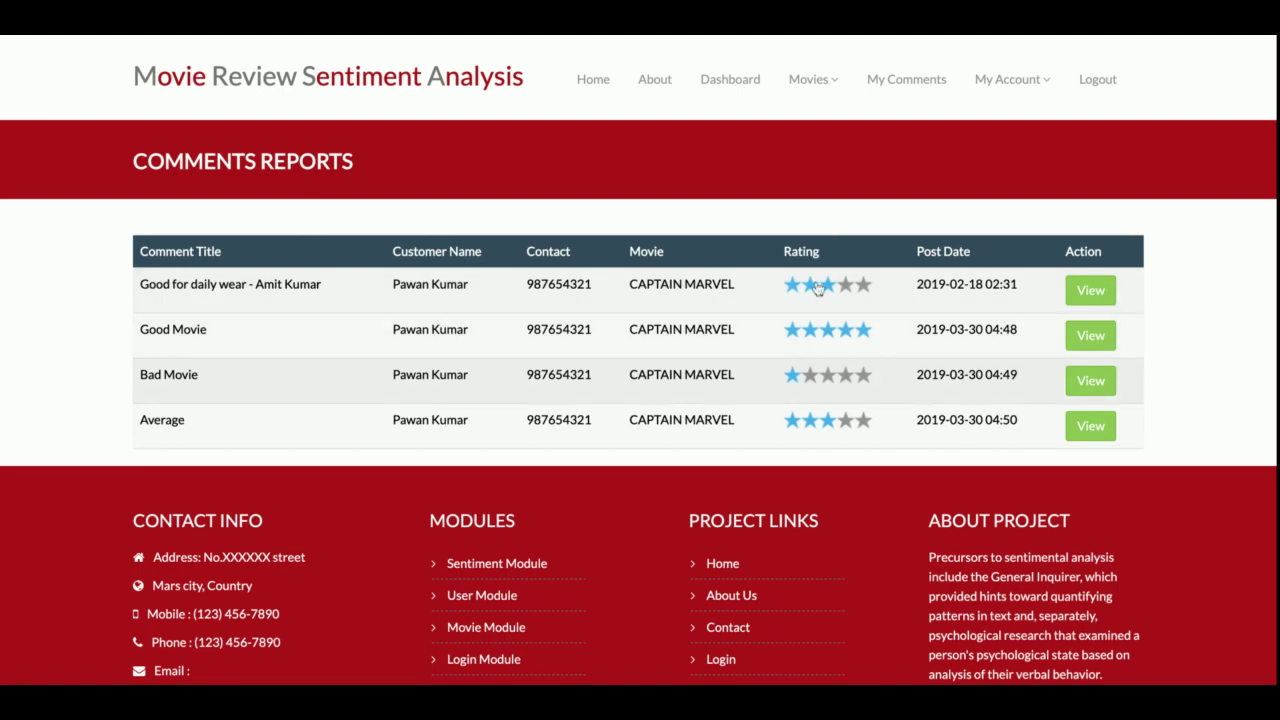
{"action": "left_click", "coordinate": [1092, 291]}
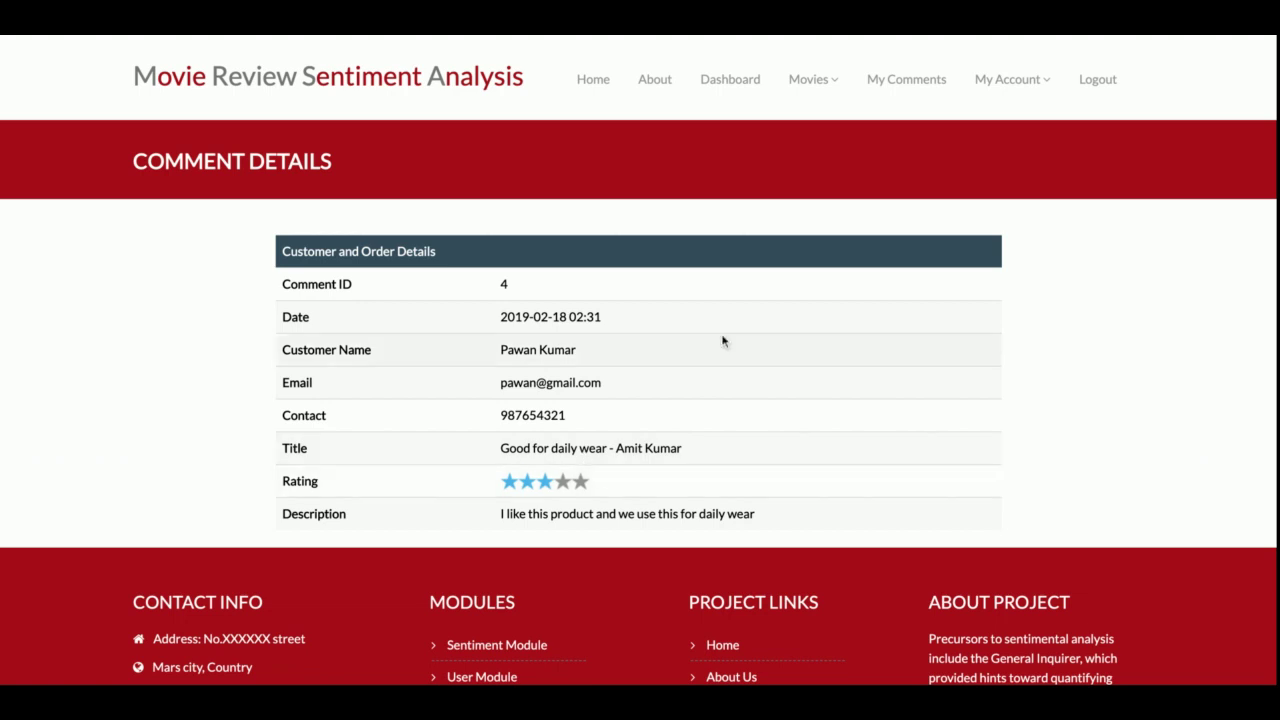
{"action": "left_click", "coordinate": [815, 82]}
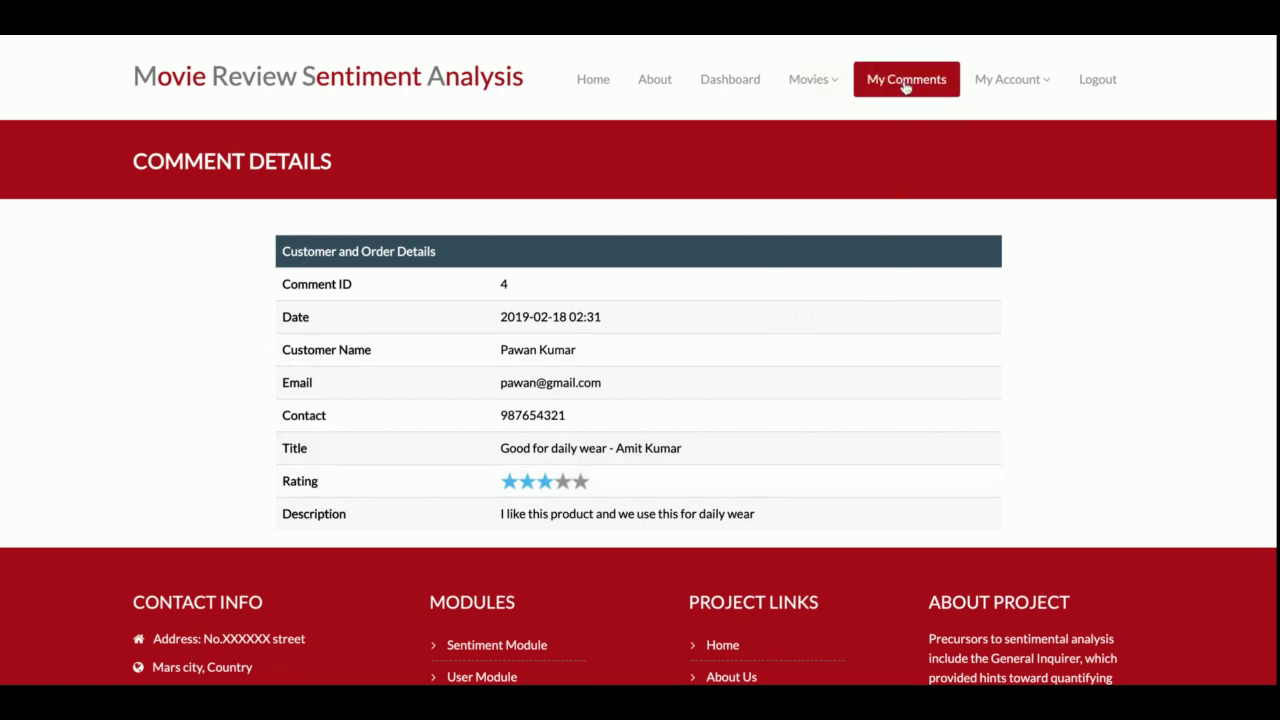
{"action": "left_click", "coordinate": [743, 87]}
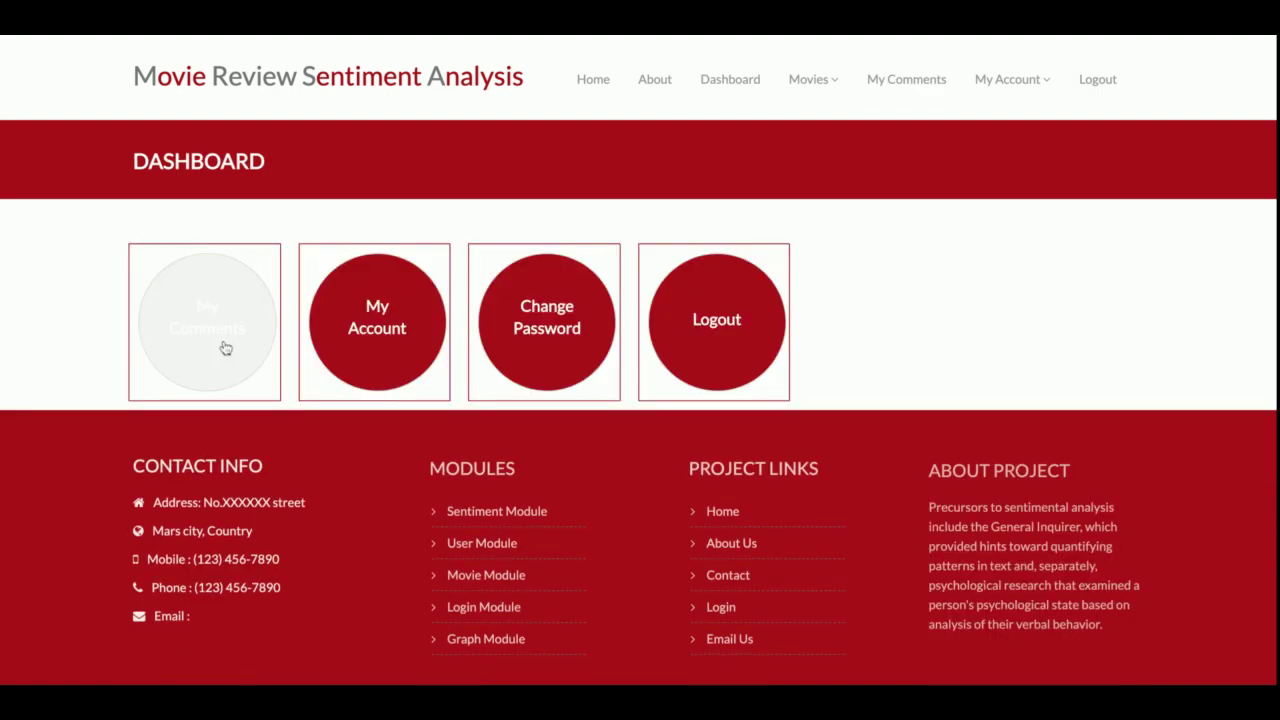
{"action": "left_click", "coordinate": [223, 323]}
{"action": "key", "text": "alt+Left"}
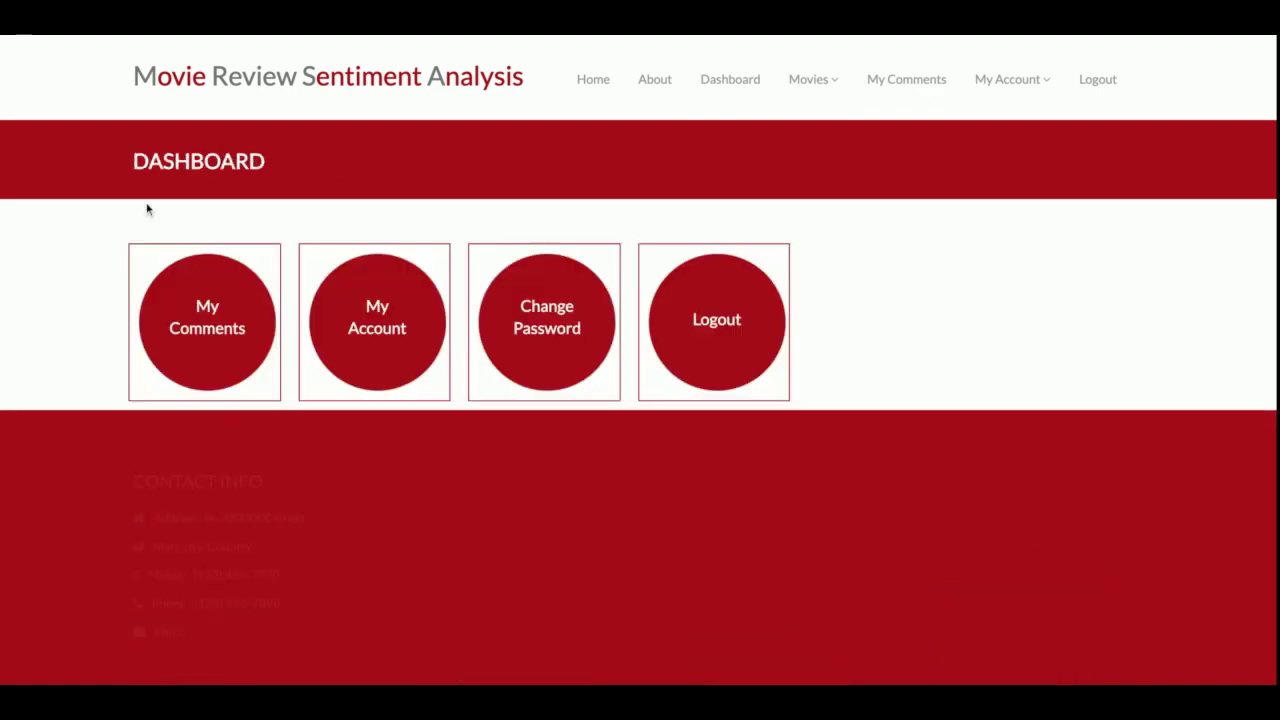
{"action": "left_click", "coordinate": [366, 334]}
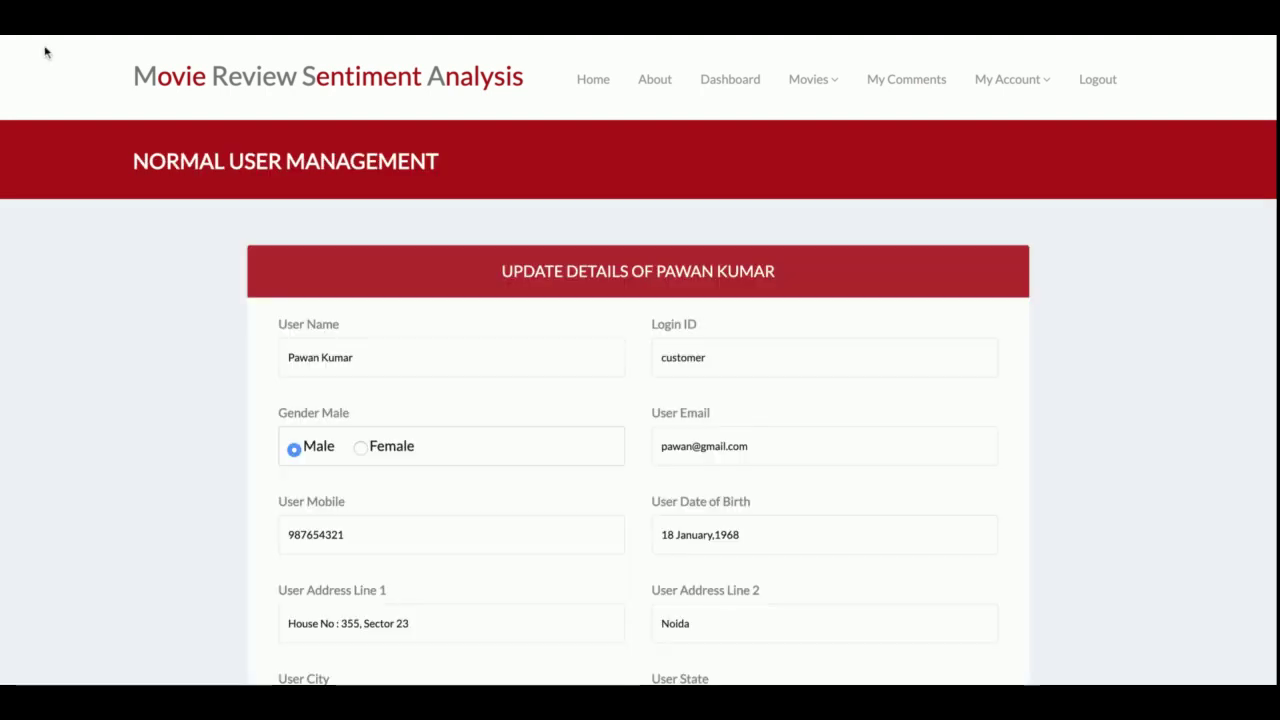
{"action": "scroll", "coordinate": [354, 386], "scroll_direction": "down", "scroll_amount": 10}
{"action": "scroll", "coordinate": [223, 214], "scroll_direction": "up", "scroll_amount": 10}
{"action": "scroll", "coordinate": [6, 43], "scroll_direction": "down", "scroll_amount": 1}
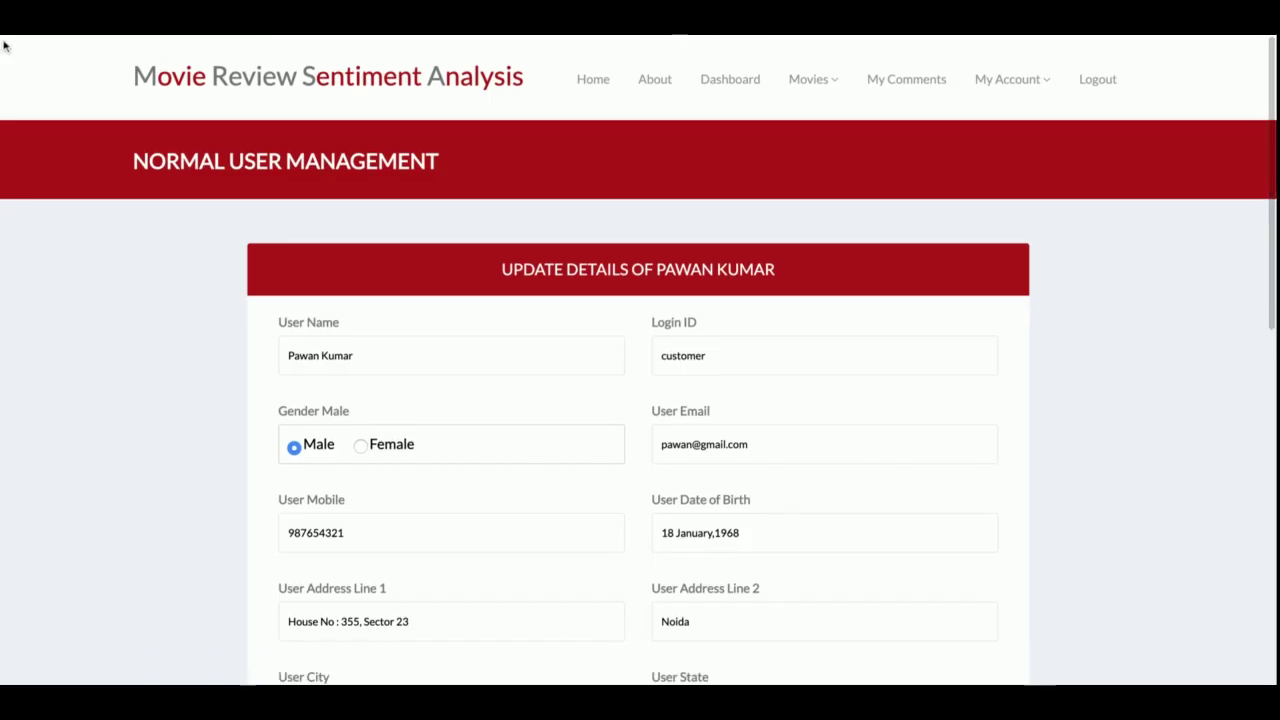
{"action": "key", "text": "alt+Left"}
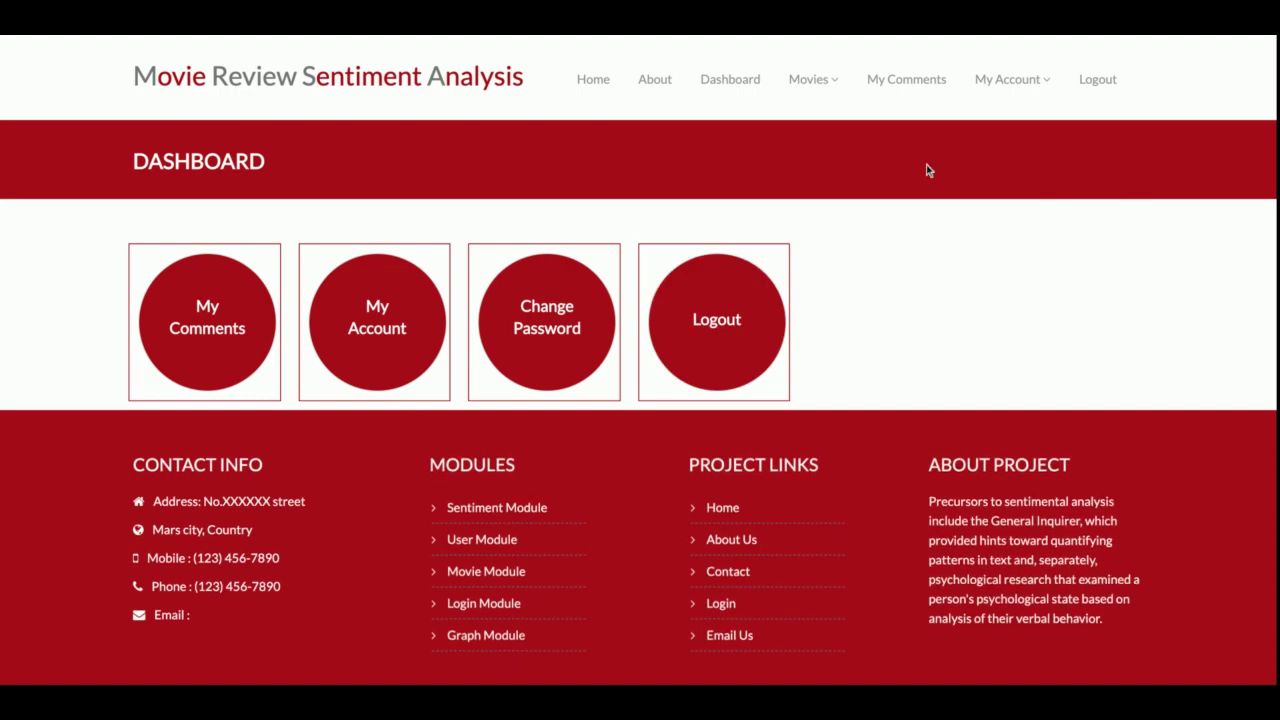
Log out of the customer account and sign in with the administrator user ID
{"action": "left_click", "coordinate": [1087, 85]}
{"action": "left_click", "coordinate": [1012, 79]}
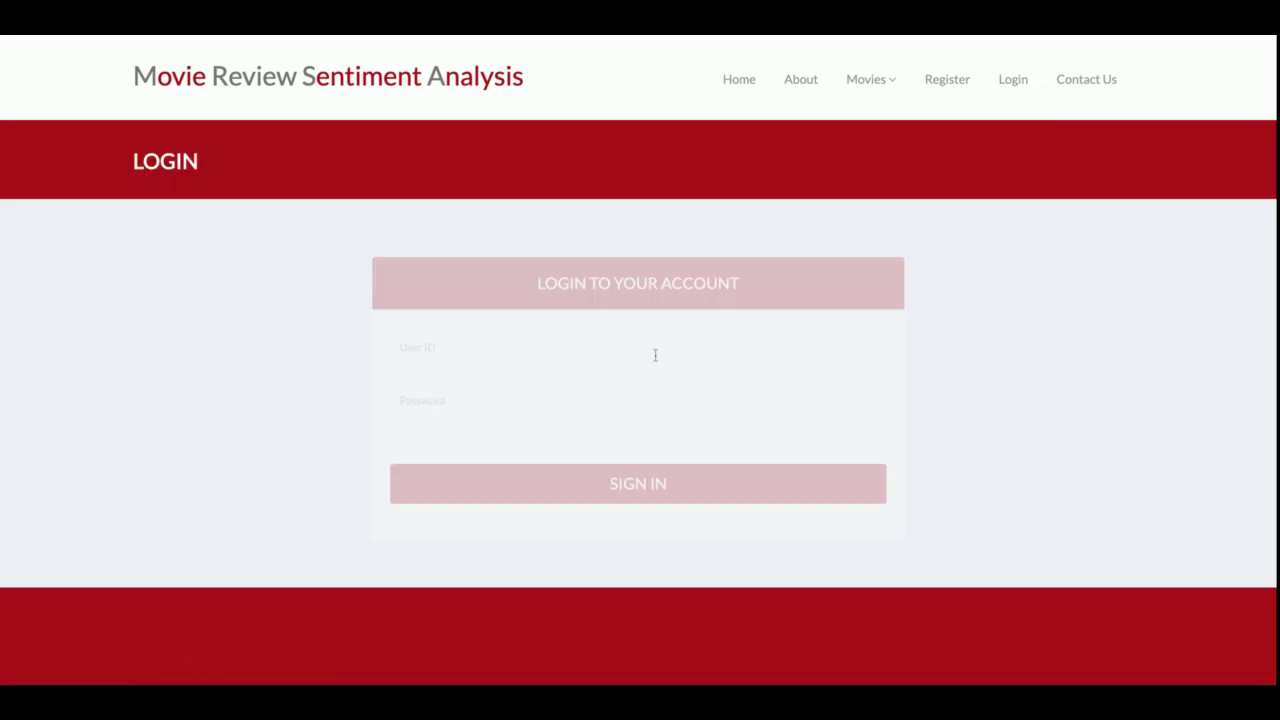
{"action": "left_click", "coordinate": [560, 340]}
{"action": "key", "text": "BackSpace"}
{"action": "key", "text": "BackSpace"}
{"action": "key", "text": "BackSpace"}
{"action": "type", "text": "min"}
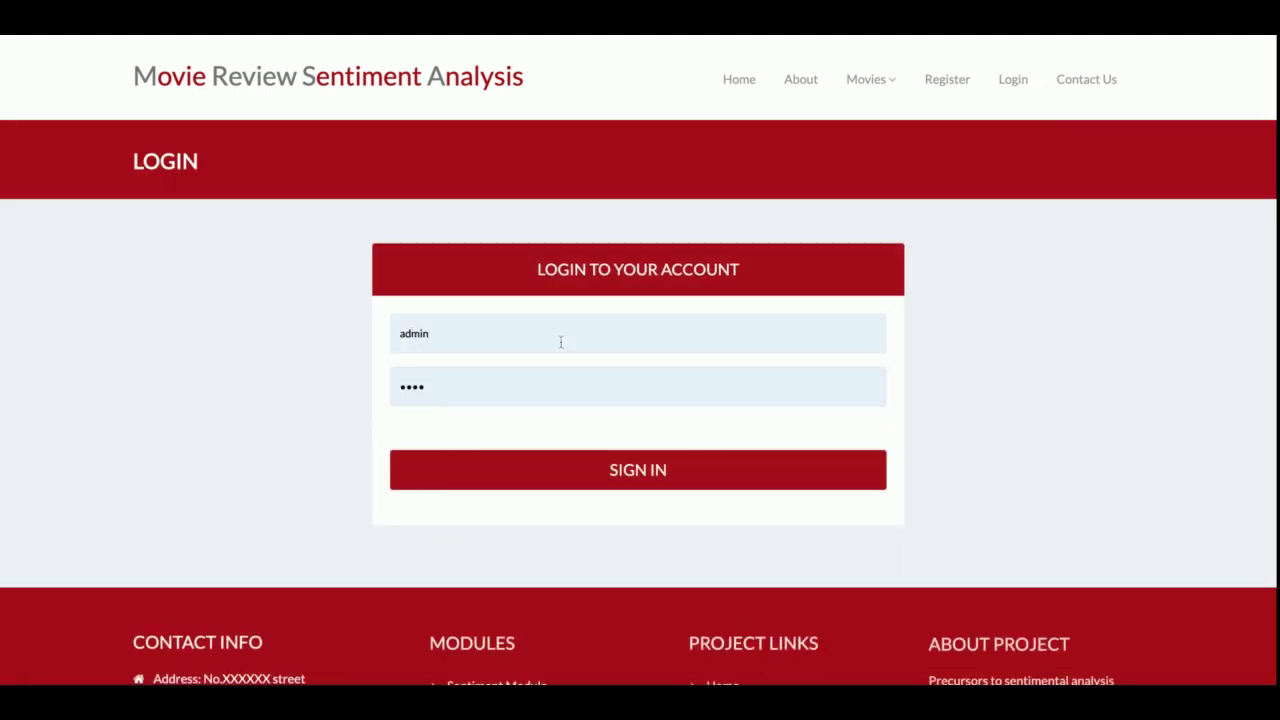
{"action": "key", "text": "Return"}
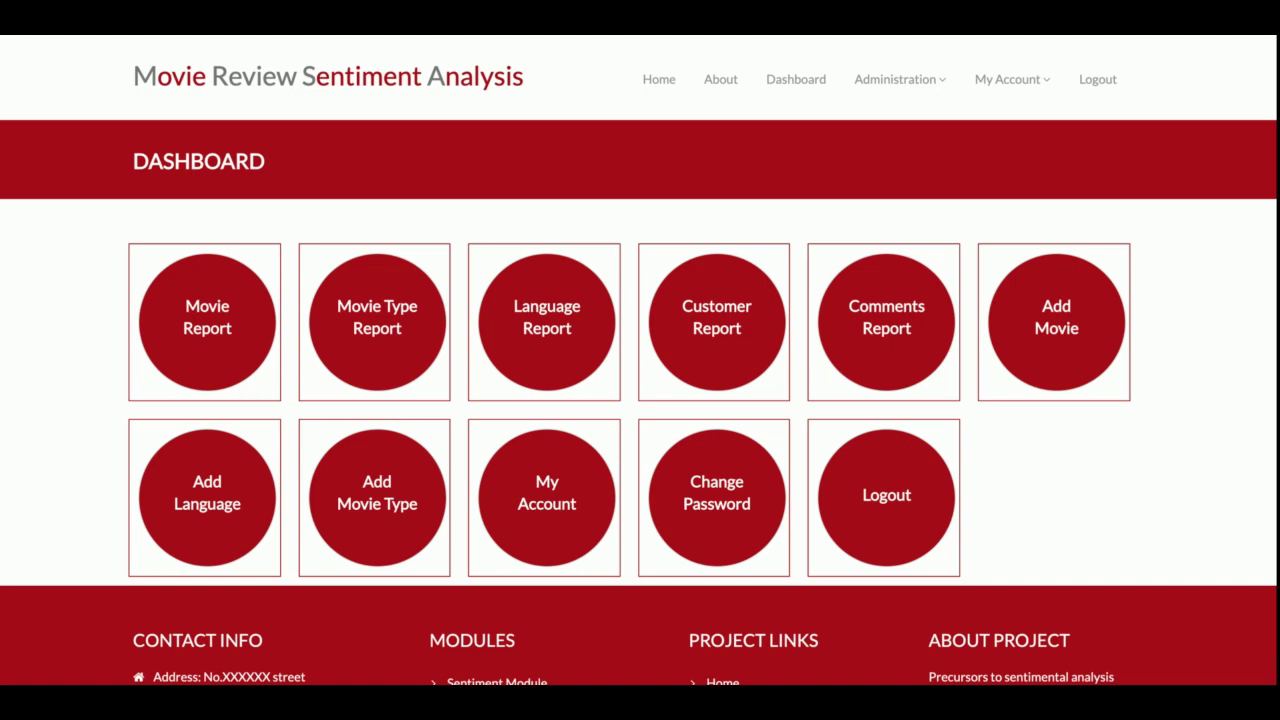
Open the Movie Report to list all movies, showing Captain Marvel rated 3.0
{"action": "left_click", "coordinate": [222, 314]}
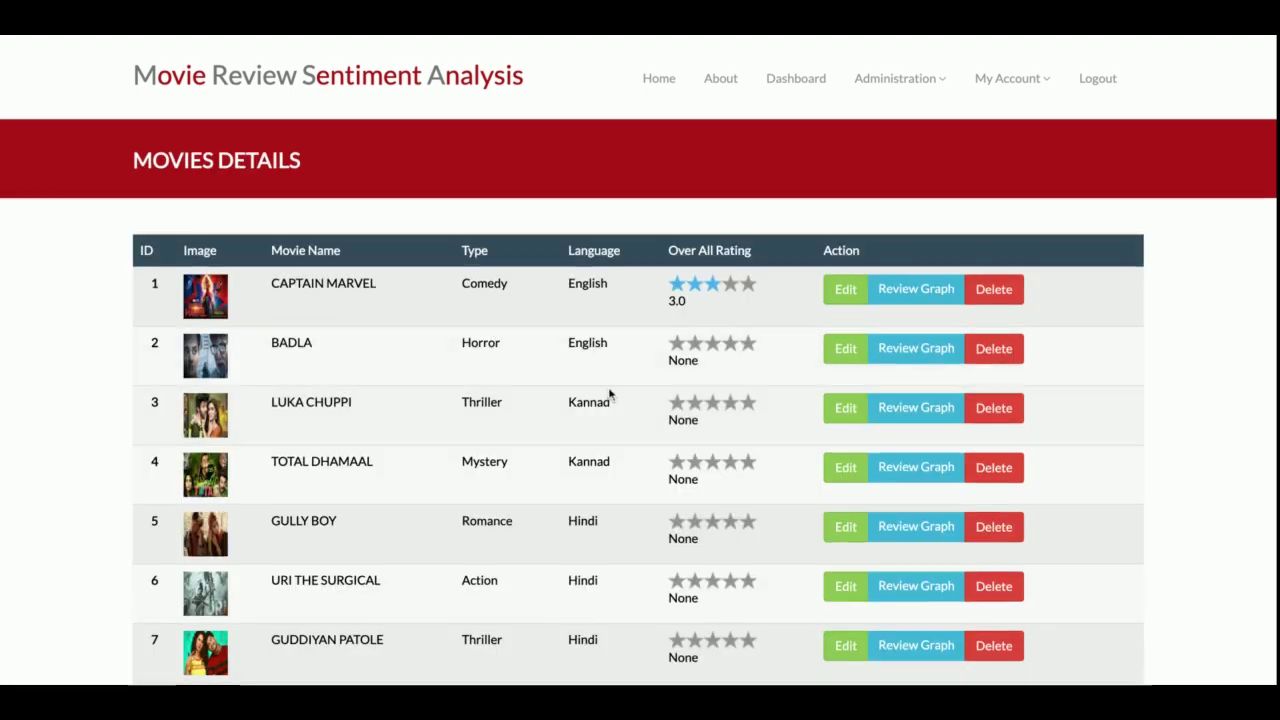
{"action": "scroll", "coordinate": [608, 394], "scroll_direction": "down", "scroll_amount": 3}
{"action": "scroll", "coordinate": [608, 394], "scroll_direction": "up", "scroll_amount": 3}
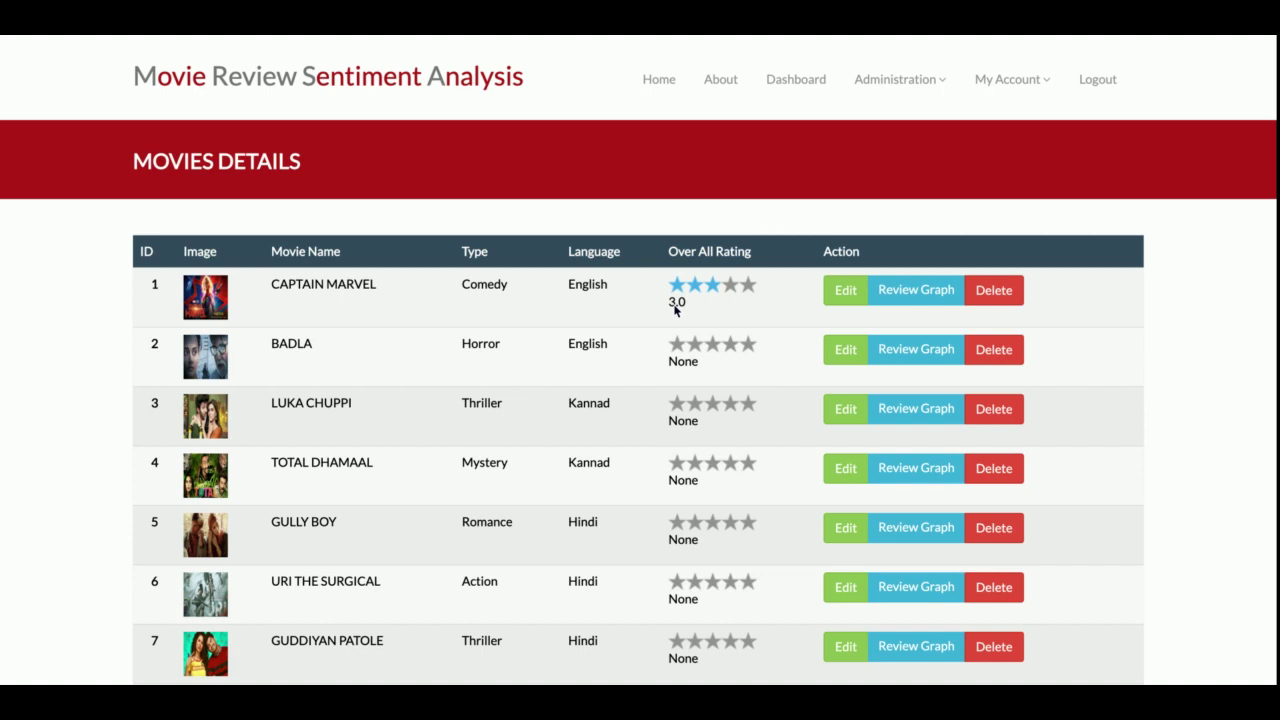
Show Captain Marvel's sentiment graphs and browse the bar, horizontal, pie and doughnut charts
{"action": "left_click", "coordinate": [912, 290]}
{"action": "scroll", "coordinate": [910, 295], "scroll_direction": "down", "scroll_amount": 3}
{"action": "scroll", "coordinate": [910, 295], "scroll_direction": "down", "scroll_amount": 3}
{"action": "scroll", "coordinate": [640, 360], "scroll_direction": "down", "scroll_amount": 10}
{"action": "scroll", "coordinate": [640, 360], "scroll_direction": "up", "scroll_amount": 20}
{"action": "scroll", "coordinate": [640, 360], "scroll_direction": "down", "scroll_amount": 2}
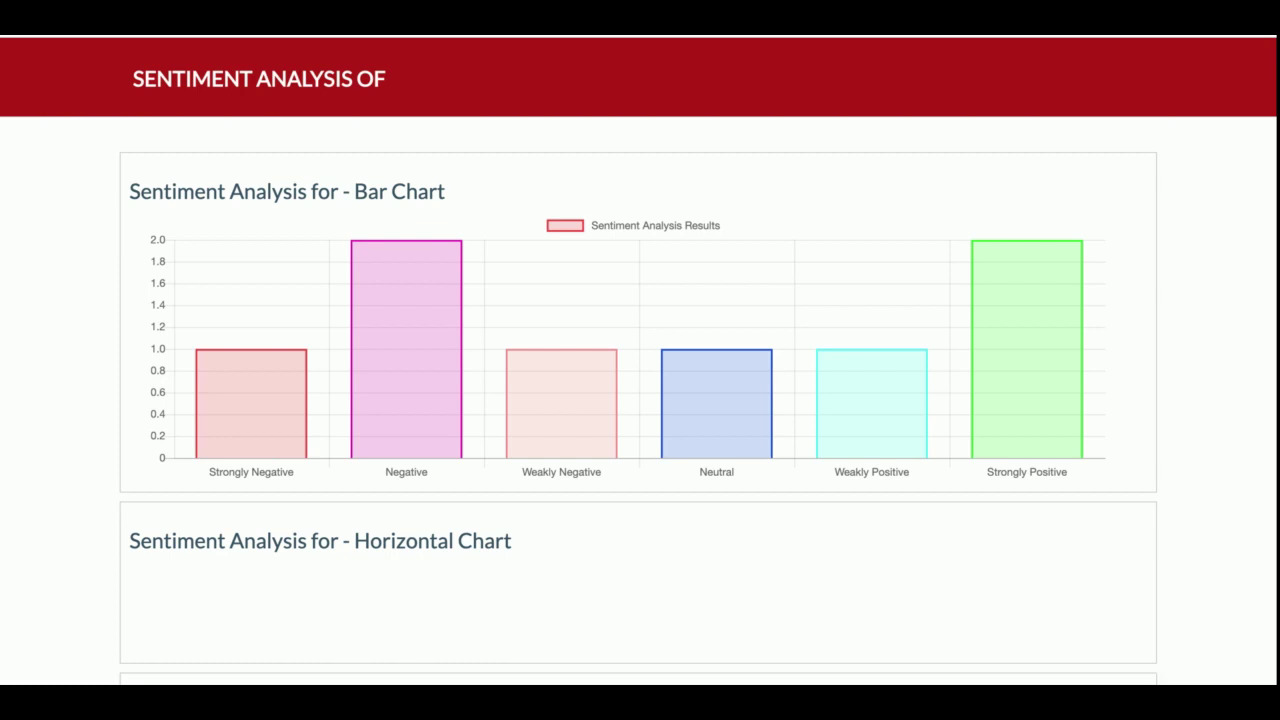
{"action": "scroll", "coordinate": [640, 400], "scroll_direction": "down", "scroll_amount": 10}
{"action": "scroll", "coordinate": [640, 400], "scroll_direction": "up", "scroll_amount": 2}
{"action": "scroll", "coordinate": [640, 400], "scroll_direction": "up", "scroll_amount": 2}
{"action": "scroll", "coordinate": [754, 323], "scroll_direction": "up", "scroll_amount": 6}
Recheck the charts, with Negative and Strongly Positive at 2 reviews each, then open the Administration menu
{"action": "scroll", "coordinate": [389, 363], "scroll_direction": "down", "scroll_amount": 3}
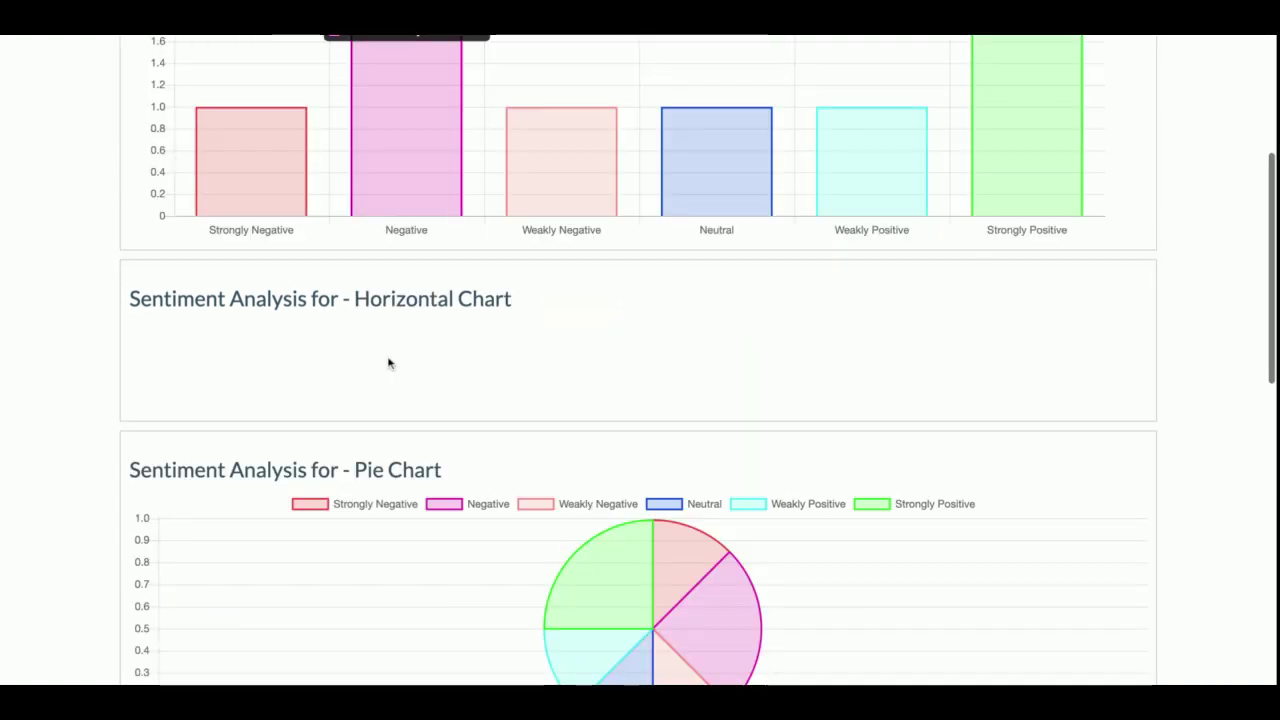
{"action": "scroll", "coordinate": [389, 363], "scroll_direction": "down", "scroll_amount": 3}
{"action": "mouse_move", "coordinate": [547, 312]}
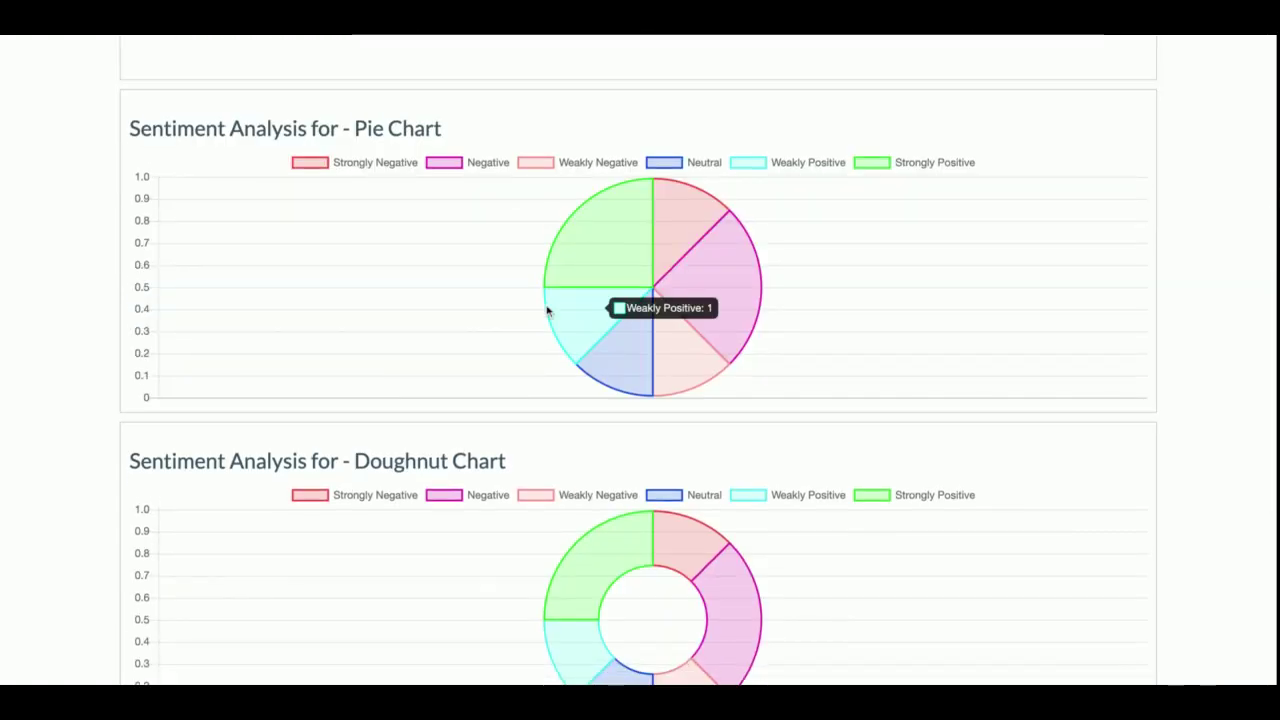
{"action": "scroll", "coordinate": [547, 312], "scroll_direction": "down", "scroll_amount": 2}
{"action": "scroll", "coordinate": [547, 312], "scroll_direction": "up", "scroll_amount": 10}
{"action": "scroll", "coordinate": [547, 312], "scroll_direction": "down", "scroll_amount": 15}
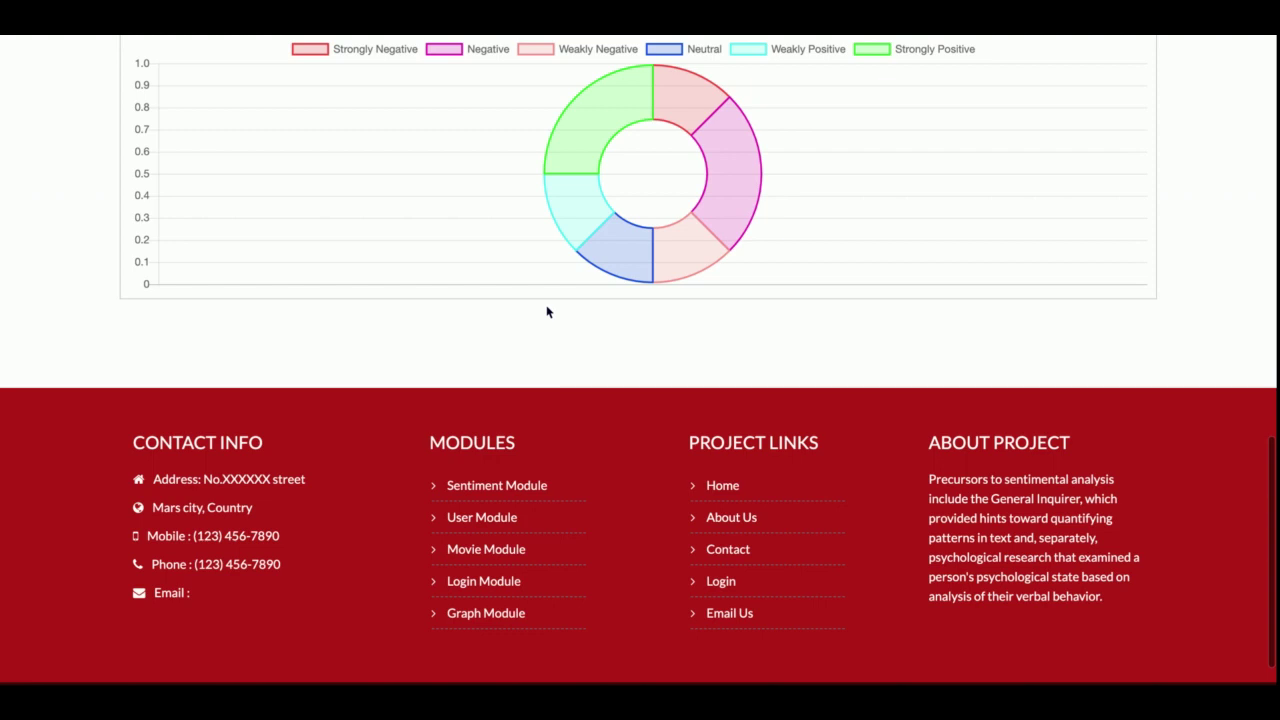
{"action": "scroll", "coordinate": [547, 312], "scroll_direction": "up", "scroll_amount": 2}
{"action": "scroll", "coordinate": [547, 312], "scroll_direction": "up", "scroll_amount": 8}
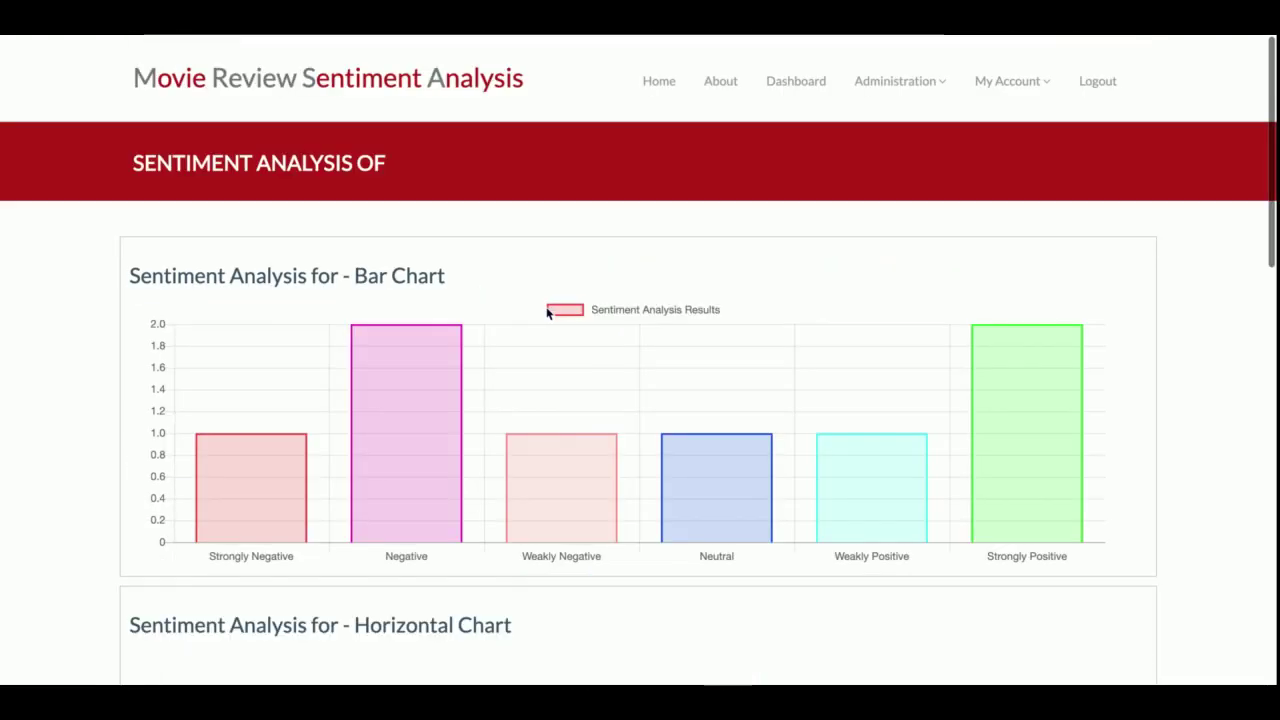
{"action": "left_click", "coordinate": [865, 90]}
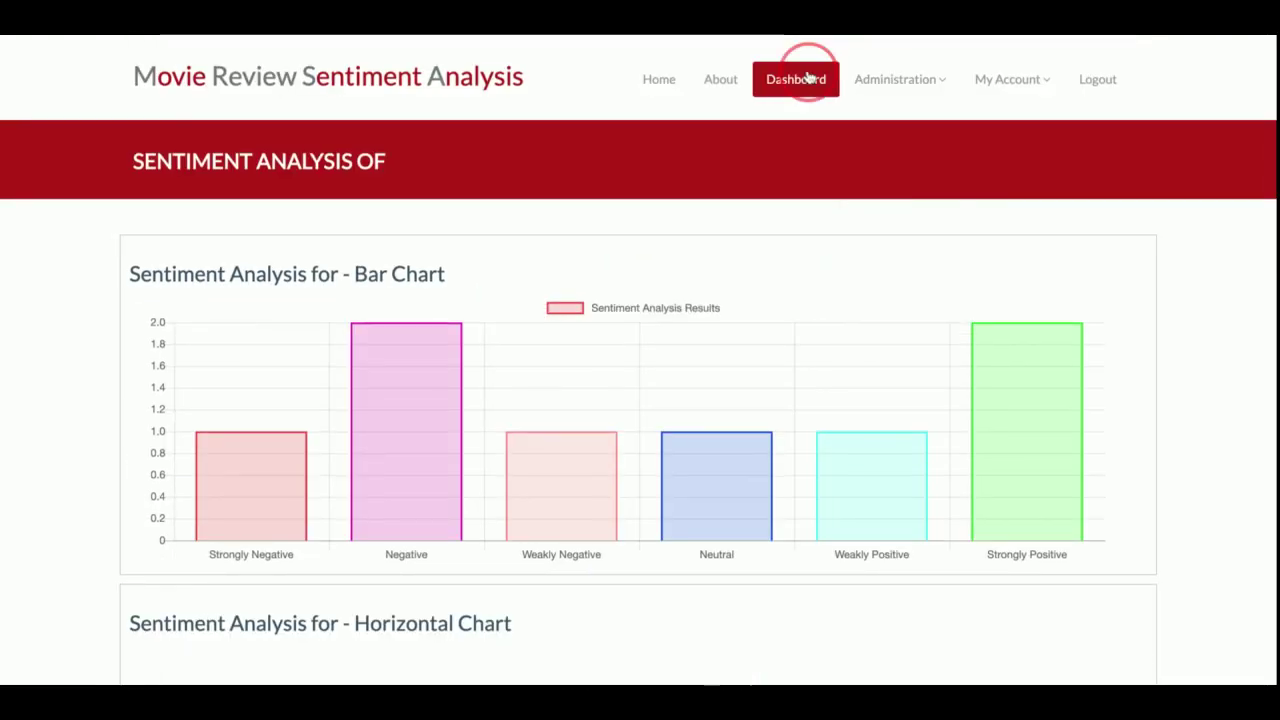
From the Dashboard, view CAPTAIN MARVEL's edit form in row 1, then return to Movies Details
{"action": "left_click", "coordinate": [798, 78]}
{"action": "scroll", "coordinate": [837, 457], "scroll_direction": "down", "scroll_amount": 10}
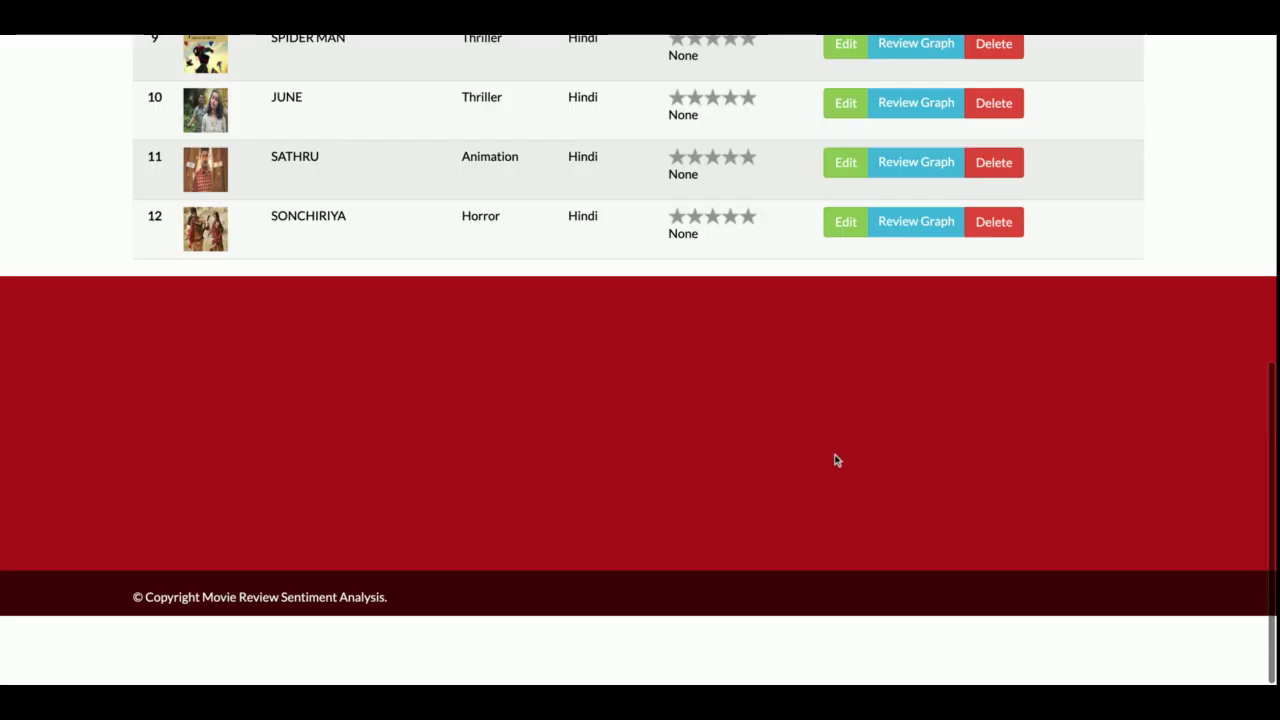
{"action": "scroll", "coordinate": [837, 457], "scroll_direction": "up", "scroll_amount": 10}
{"action": "left_click", "coordinate": [843, 291]}
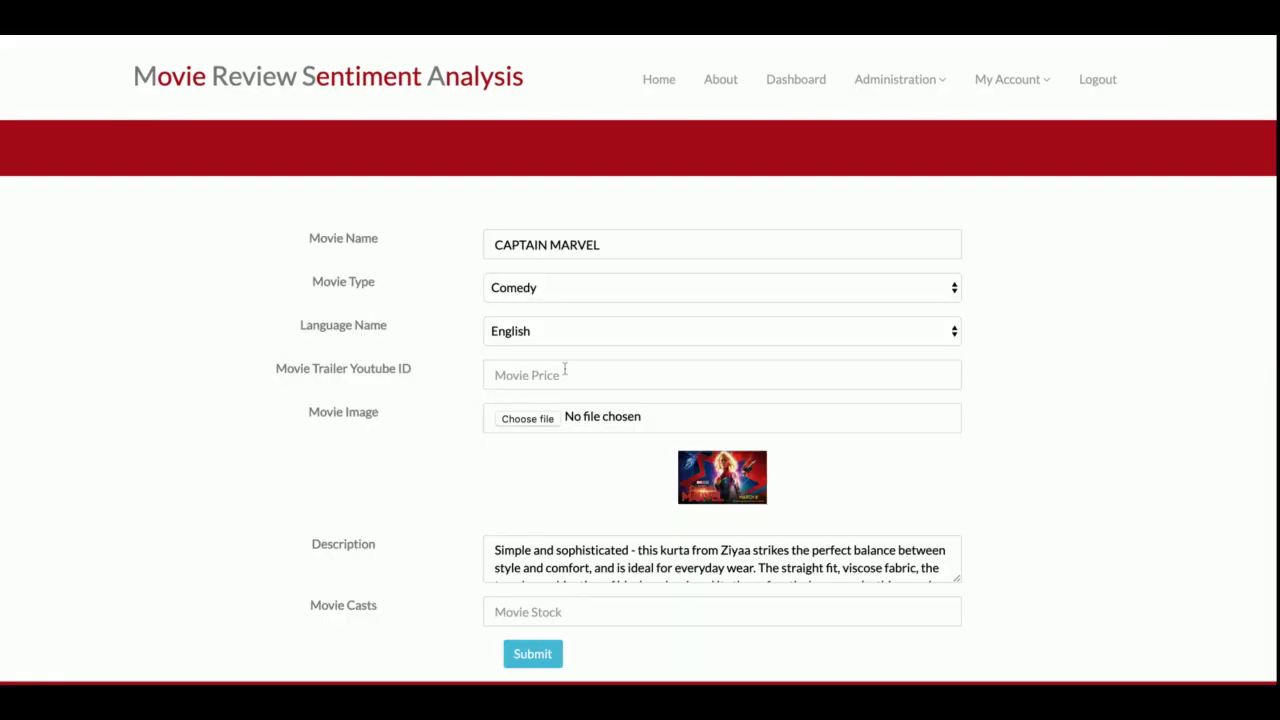
{"action": "scroll", "coordinate": [551, 380], "scroll_direction": "down", "scroll_amount": 10}
{"action": "scroll", "coordinate": [551, 380], "scroll_direction": "up", "scroll_amount": 10}
{"action": "scroll", "coordinate": [545, 465], "scroll_direction": "down", "scroll_amount": 1}
{"action": "left_click", "coordinate": [22, 37]}
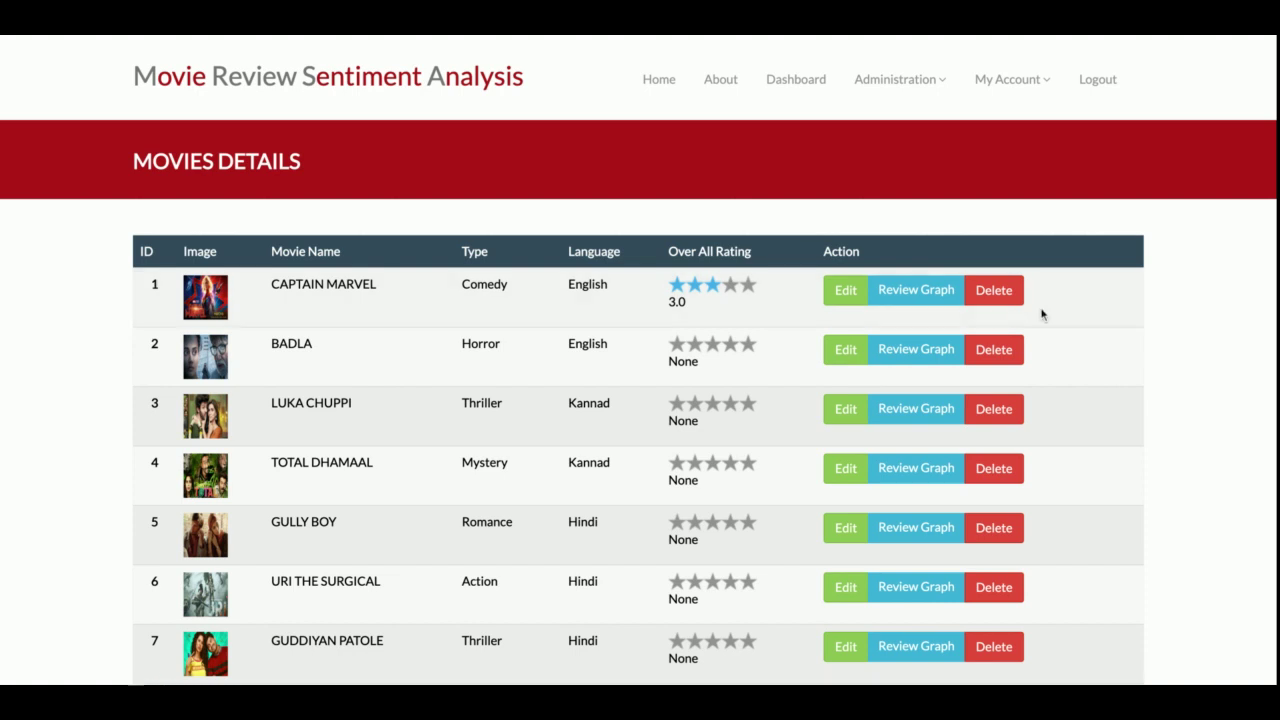
{"action": "left_click", "coordinate": [857, 80]}
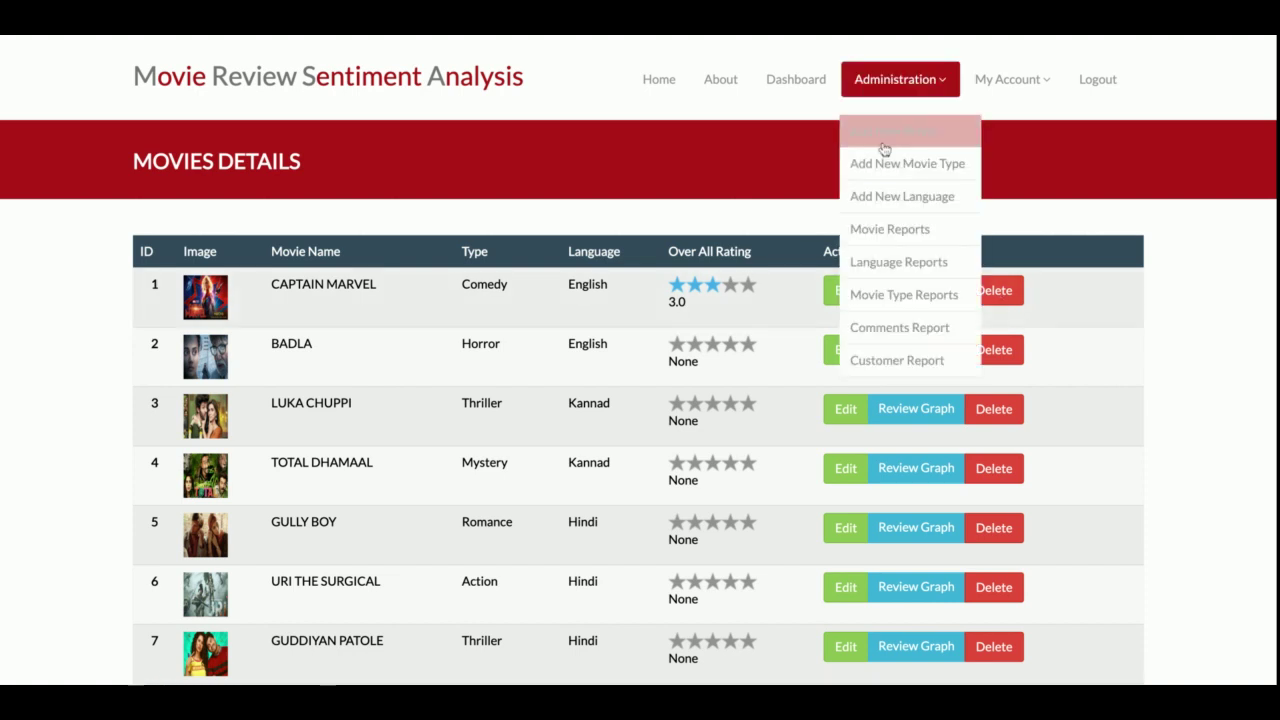
View the Movie Type Report (8 genres) and the Language Report (4 languages) from the Dashboard
{"action": "left_click", "coordinate": [808, 80]}
{"action": "left_click", "coordinate": [380, 312]}
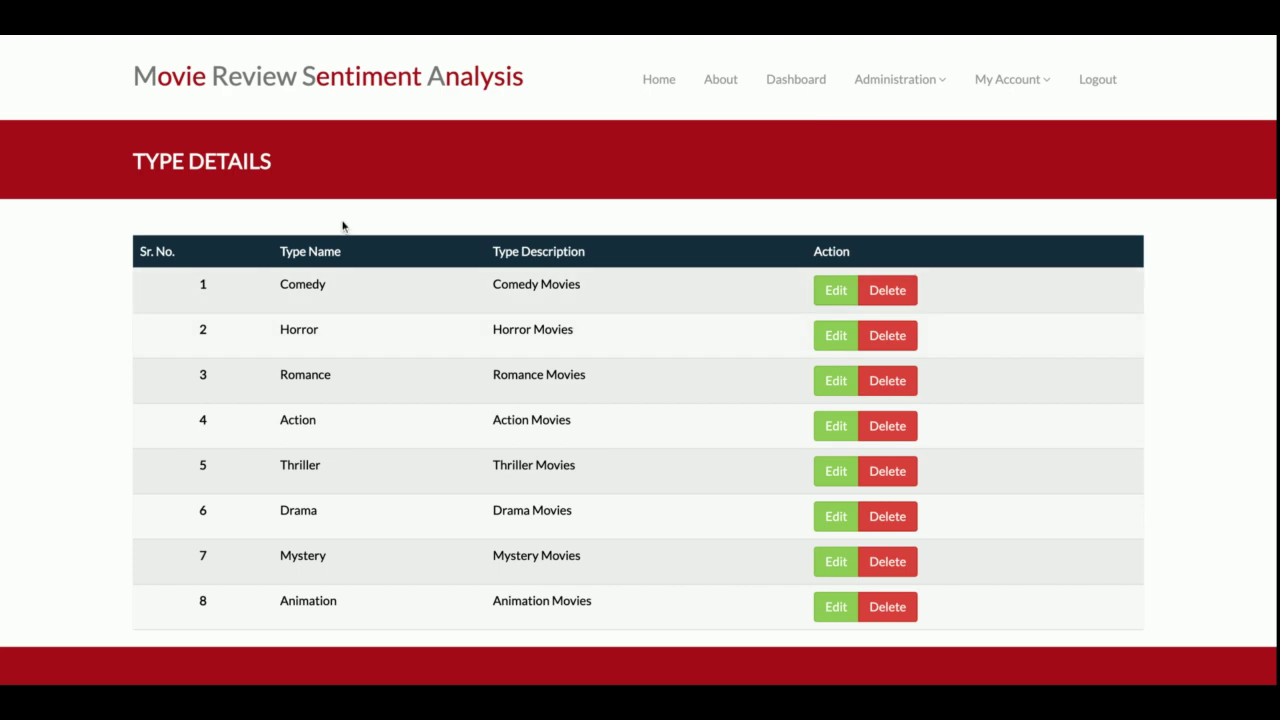
{"action": "left_click", "coordinate": [52, 40]}
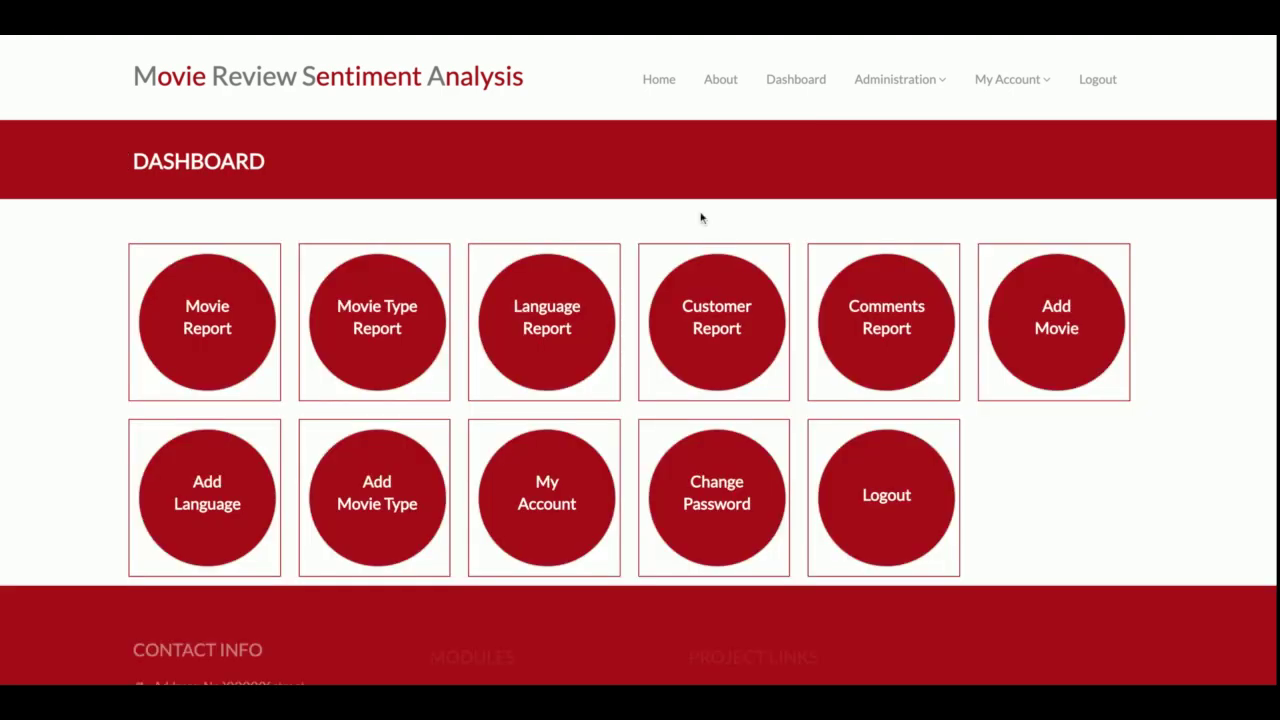
{"action": "left_click", "coordinate": [586, 309]}
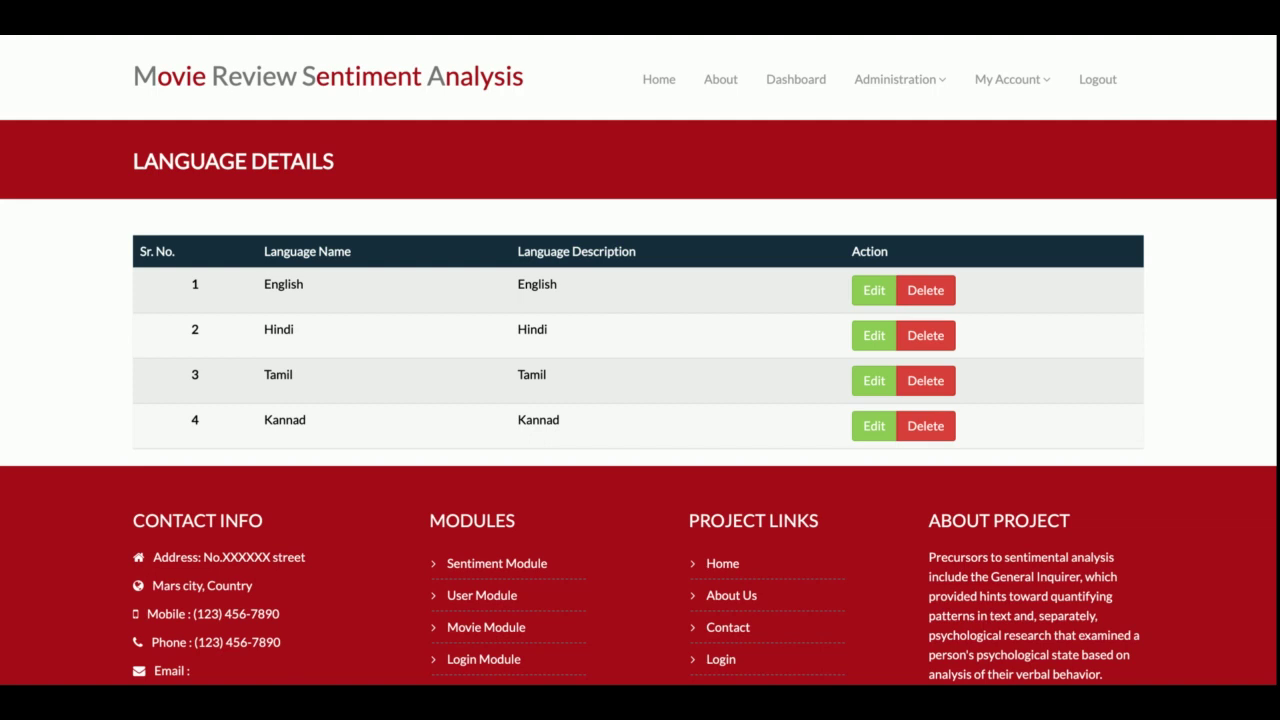
{"action": "left_click", "coordinate": [80, 40]}
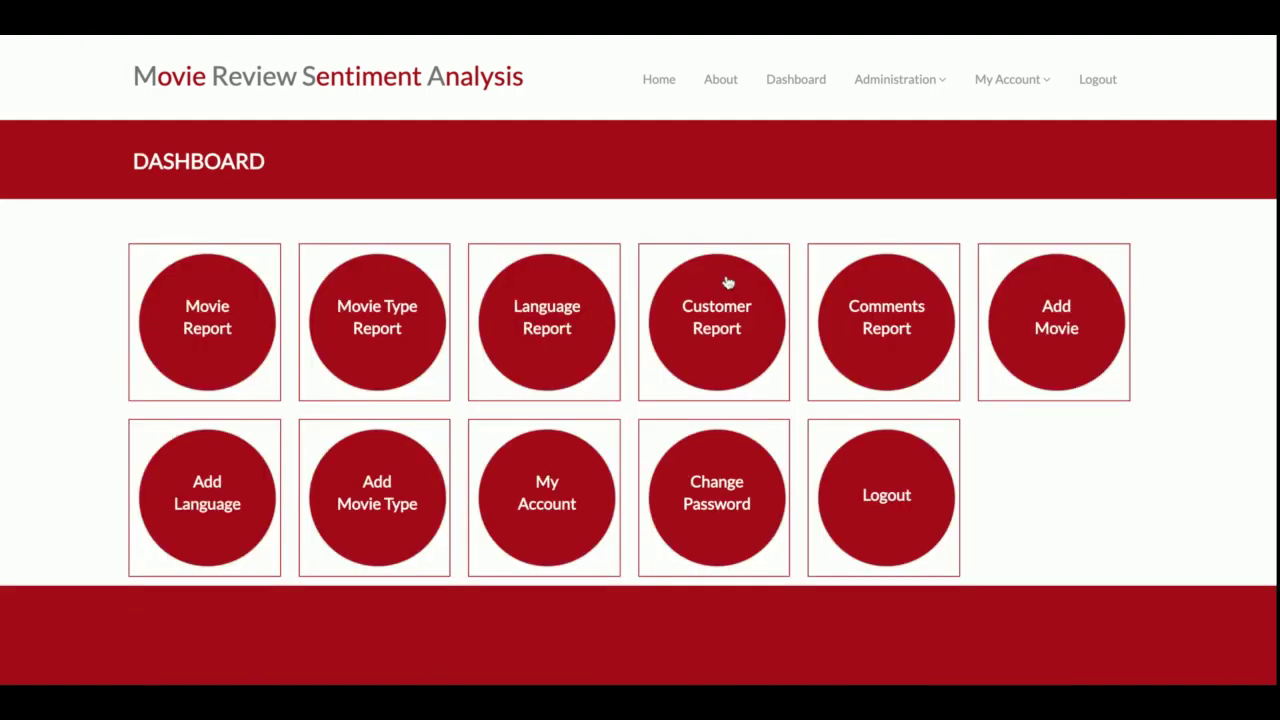
{"action": "left_click", "coordinate": [728, 328]}
{"action": "scroll", "coordinate": [727, 327], "scroll_direction": "down", "scroll_amount": 3}
{"action": "scroll", "coordinate": [727, 327], "scroll_direction": "up", "scroll_amount": 3}
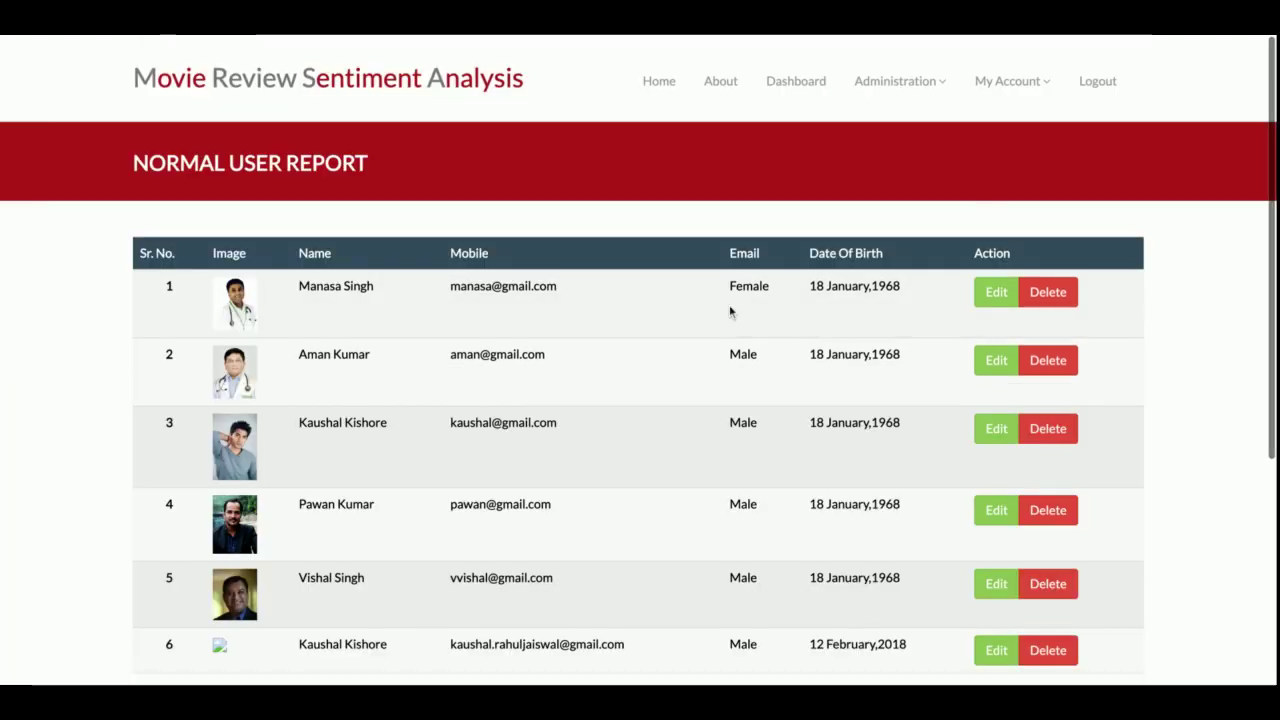
{"action": "left_click", "coordinate": [659, 79]}
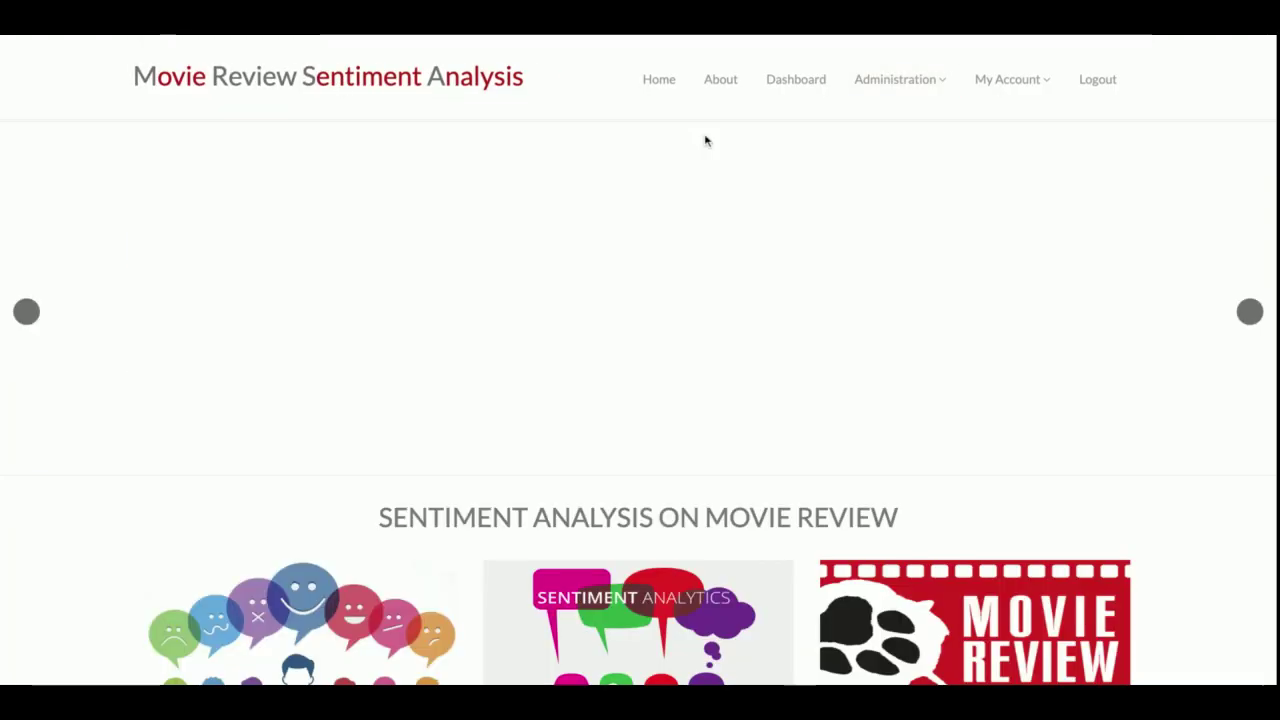
{"action": "left_click", "coordinate": [796, 88]}
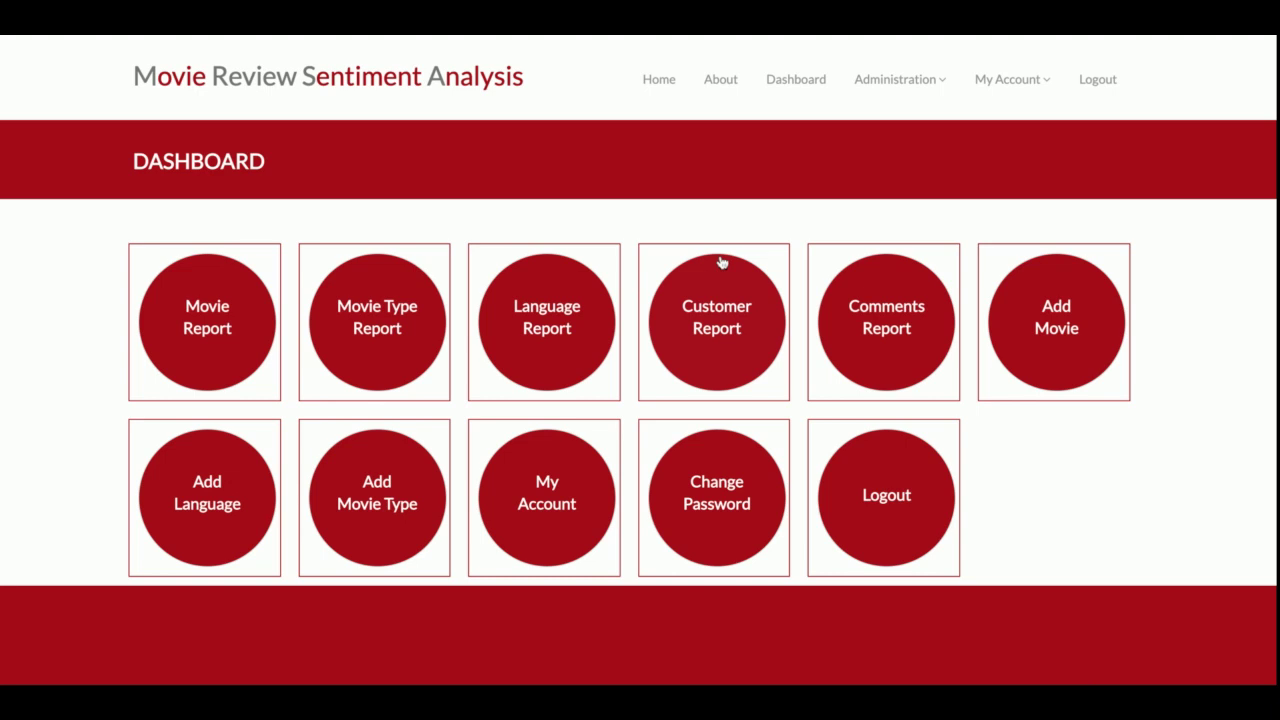
{"action": "left_click", "coordinate": [895, 354]}
{"action": "scroll", "coordinate": [895, 354], "scroll_direction": "down", "scroll_amount": 1}
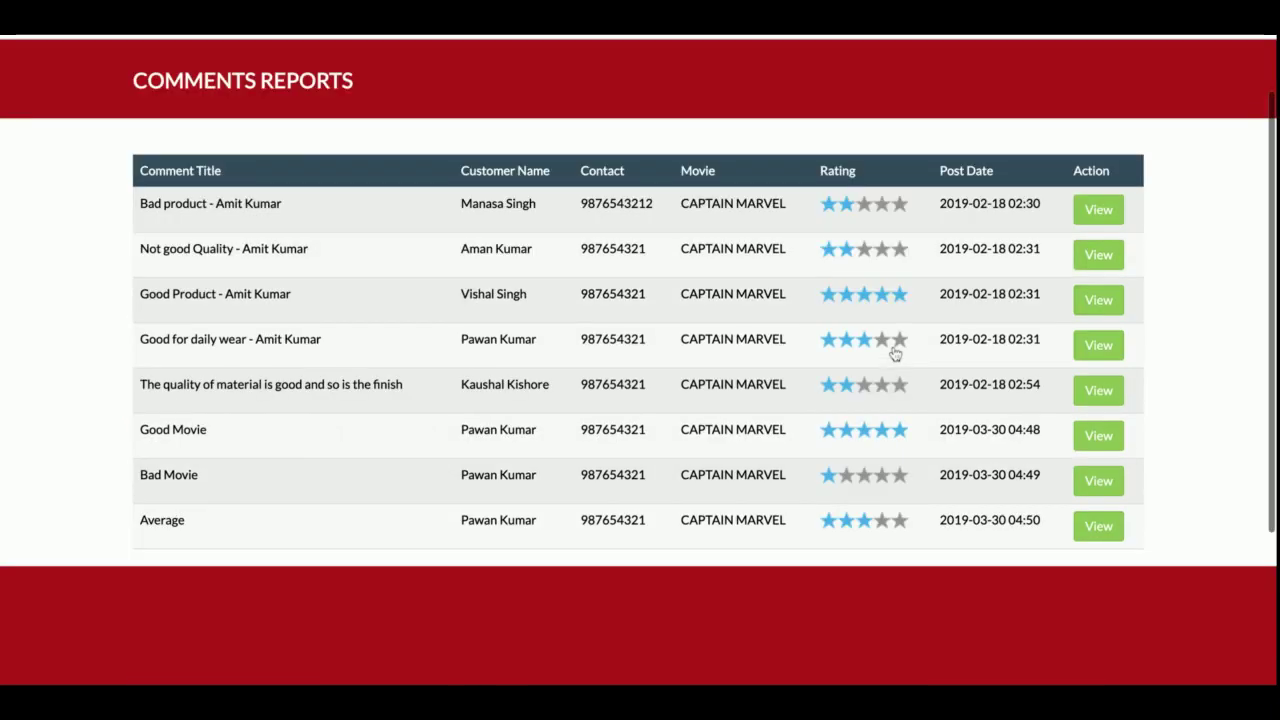
{"action": "scroll", "coordinate": [895, 354], "scroll_direction": "down", "scroll_amount": 3}
{"action": "scroll", "coordinate": [895, 354], "scroll_direction": "up", "scroll_amount": 4}
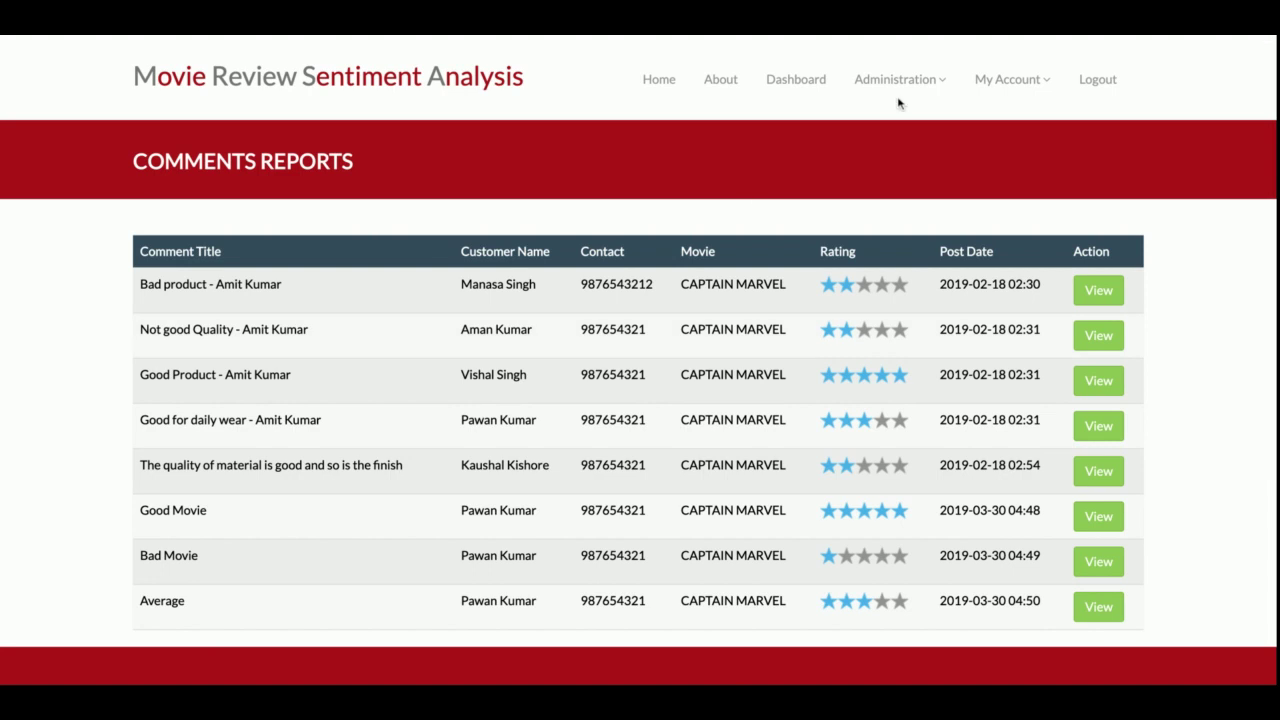
{"action": "left_click", "coordinate": [782, 82]}
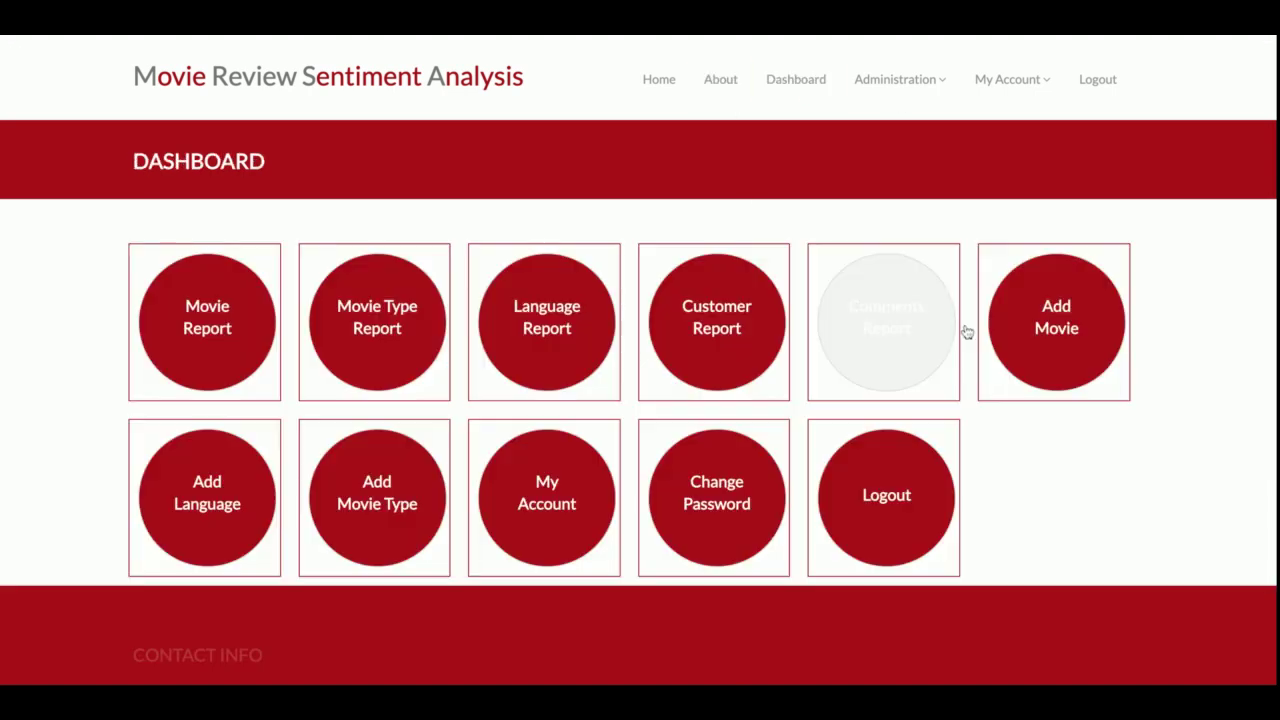
{"action": "left_click", "coordinate": [1095, 334]}
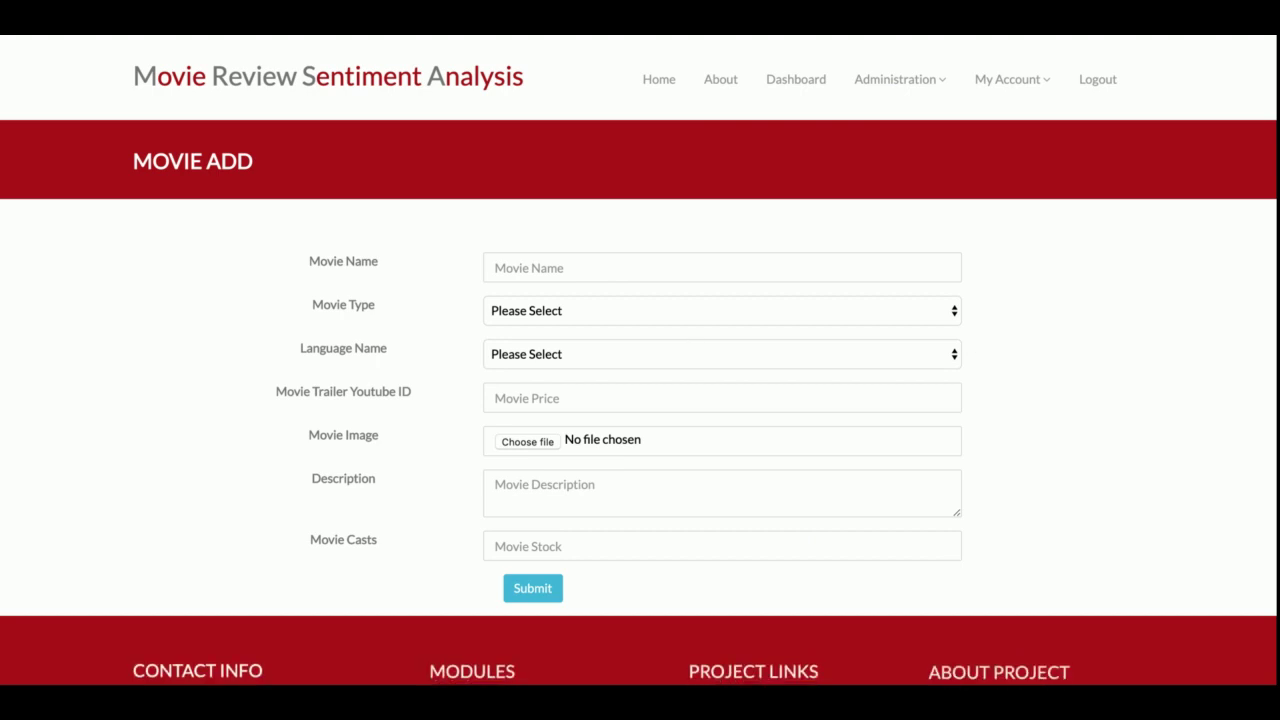
{"action": "key", "text": "alt+Left"}
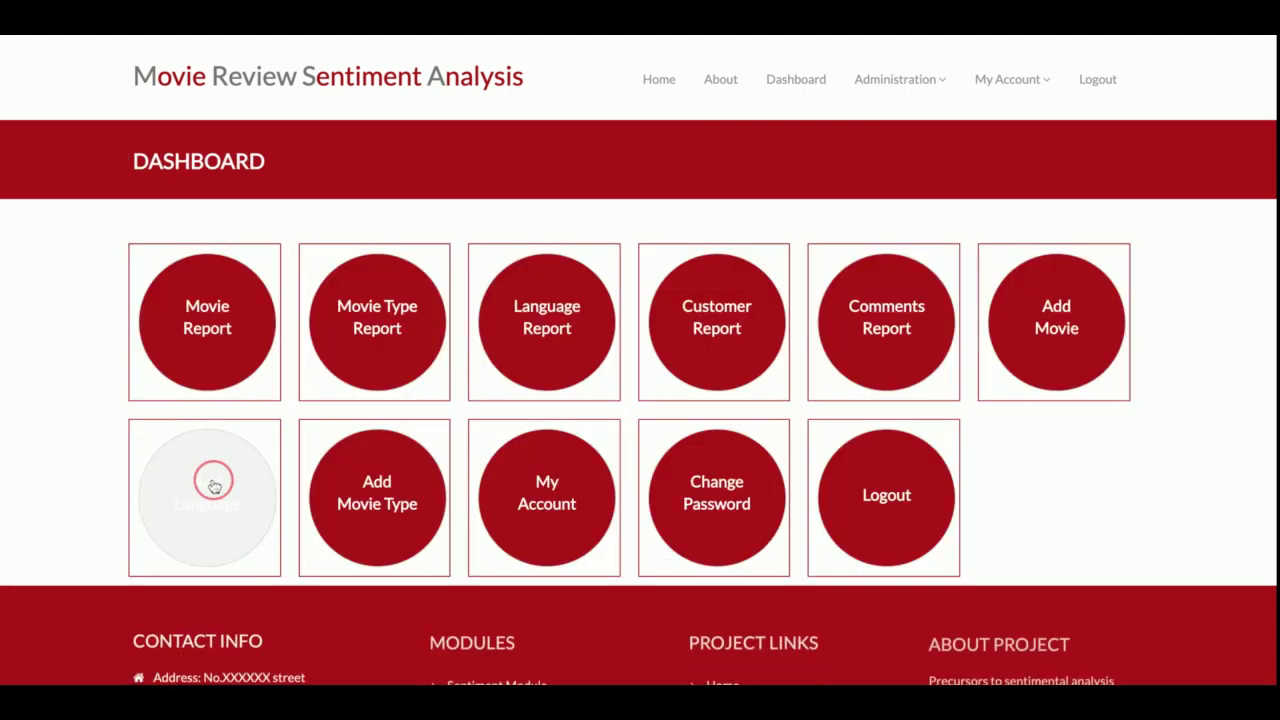
{"action": "left_click", "coordinate": [213, 485]}
{"action": "key", "text": "alt+Left"}
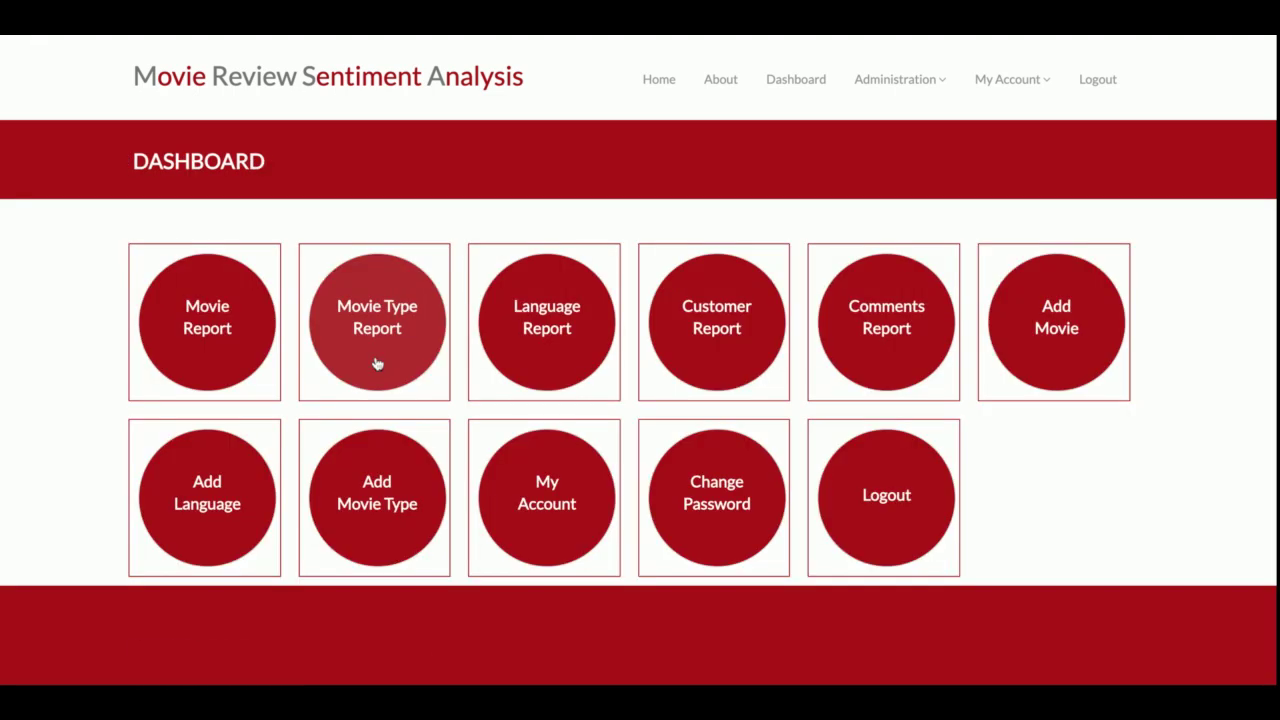
{"action": "left_click", "coordinate": [1072, 342]}
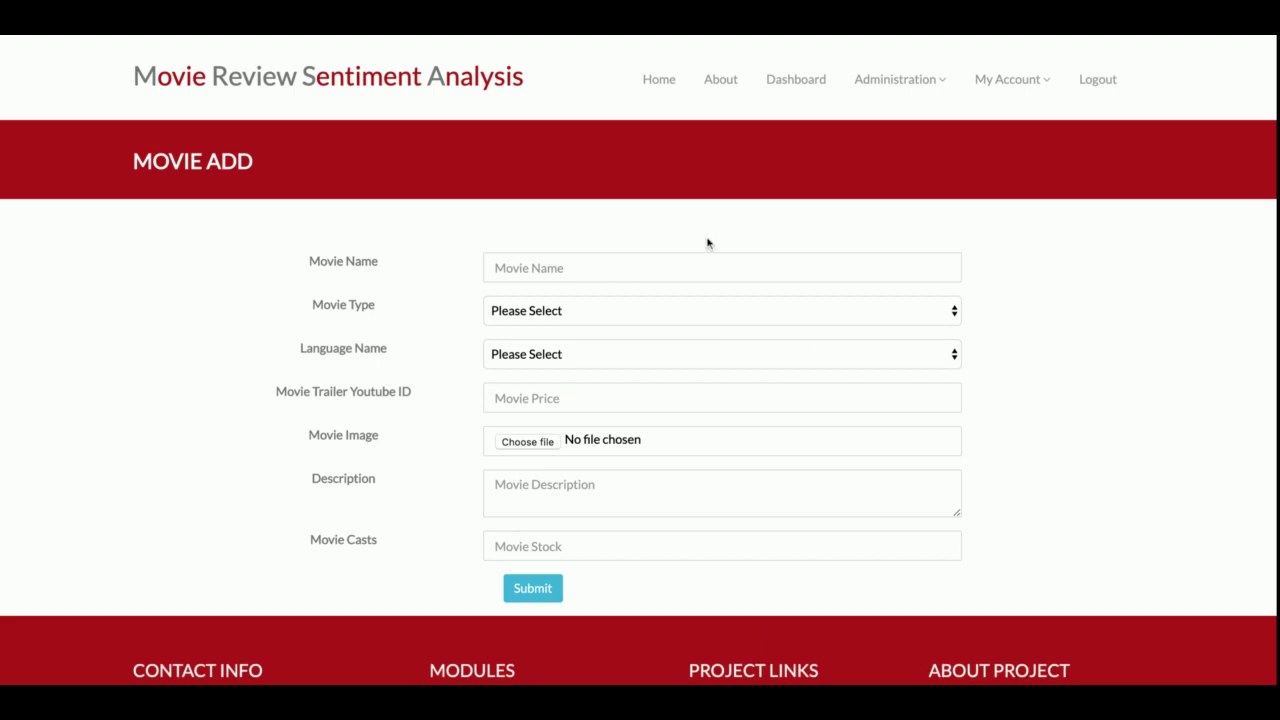
{"action": "mouse_move", "coordinate": [888, 84]}
{"action": "left_click", "coordinate": [893, 357]}
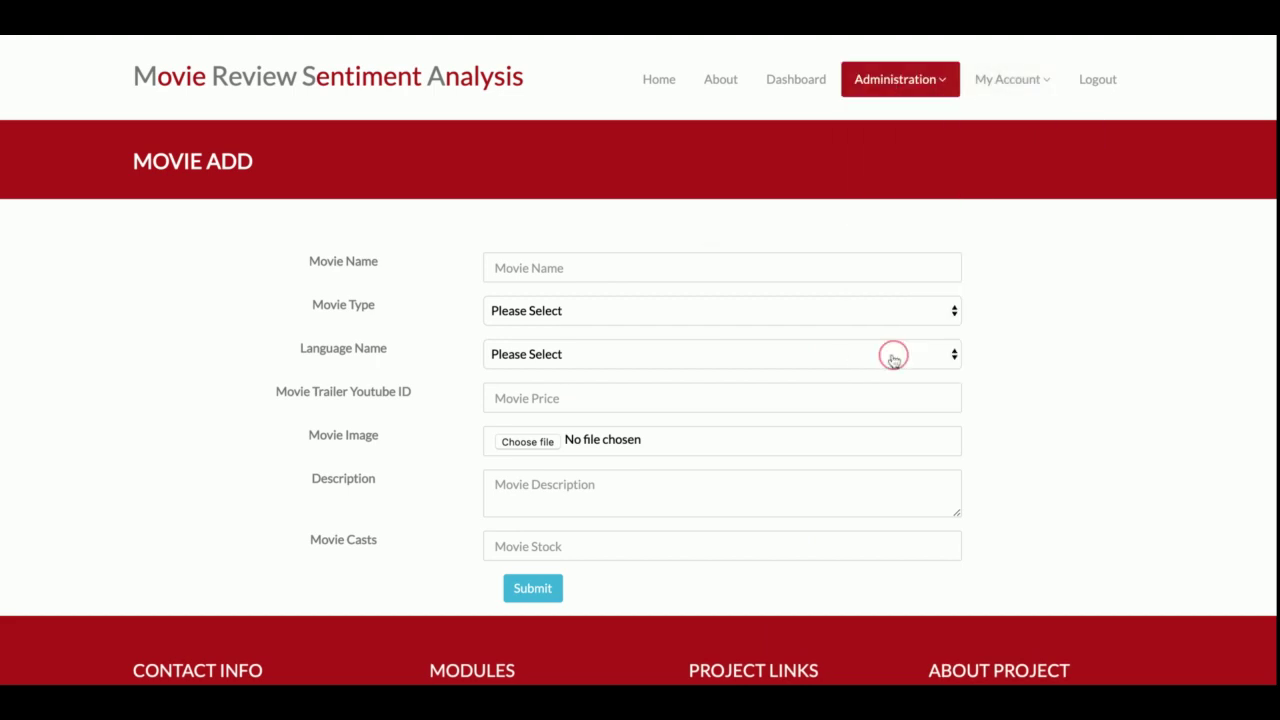
{"action": "left_click", "coordinate": [805, 79]}
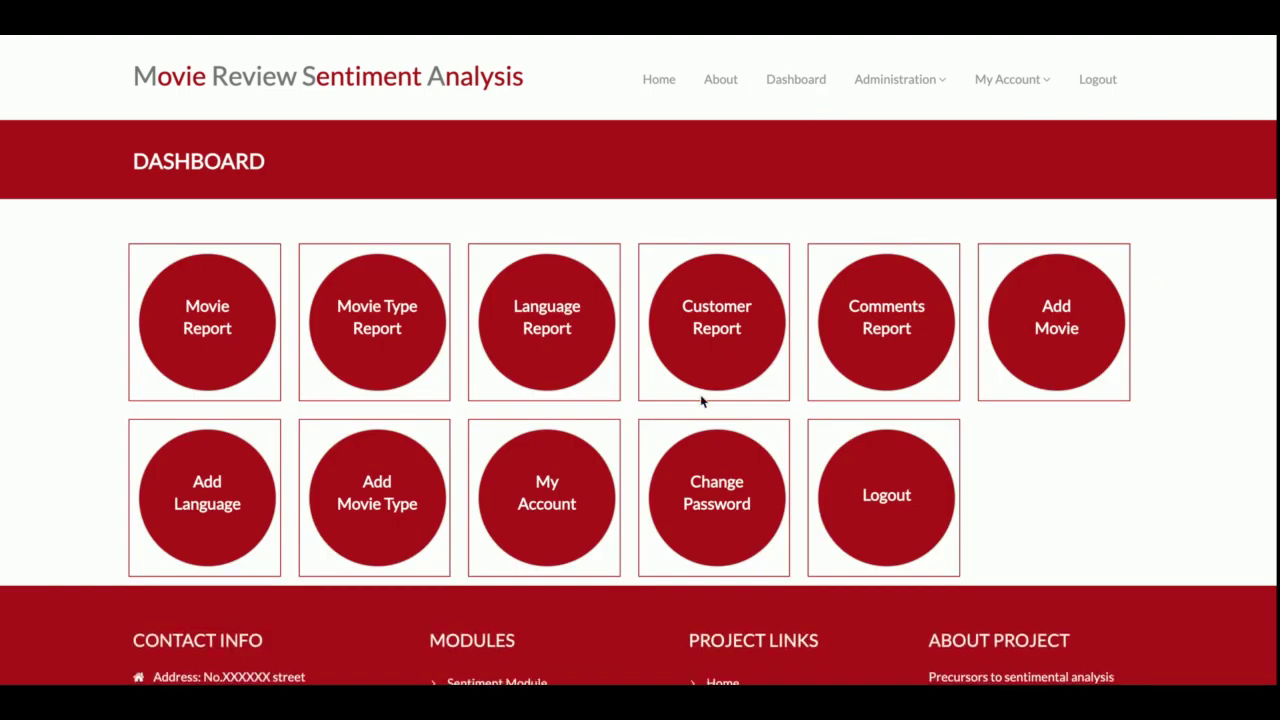
{"action": "left_click", "coordinate": [1108, 86]}
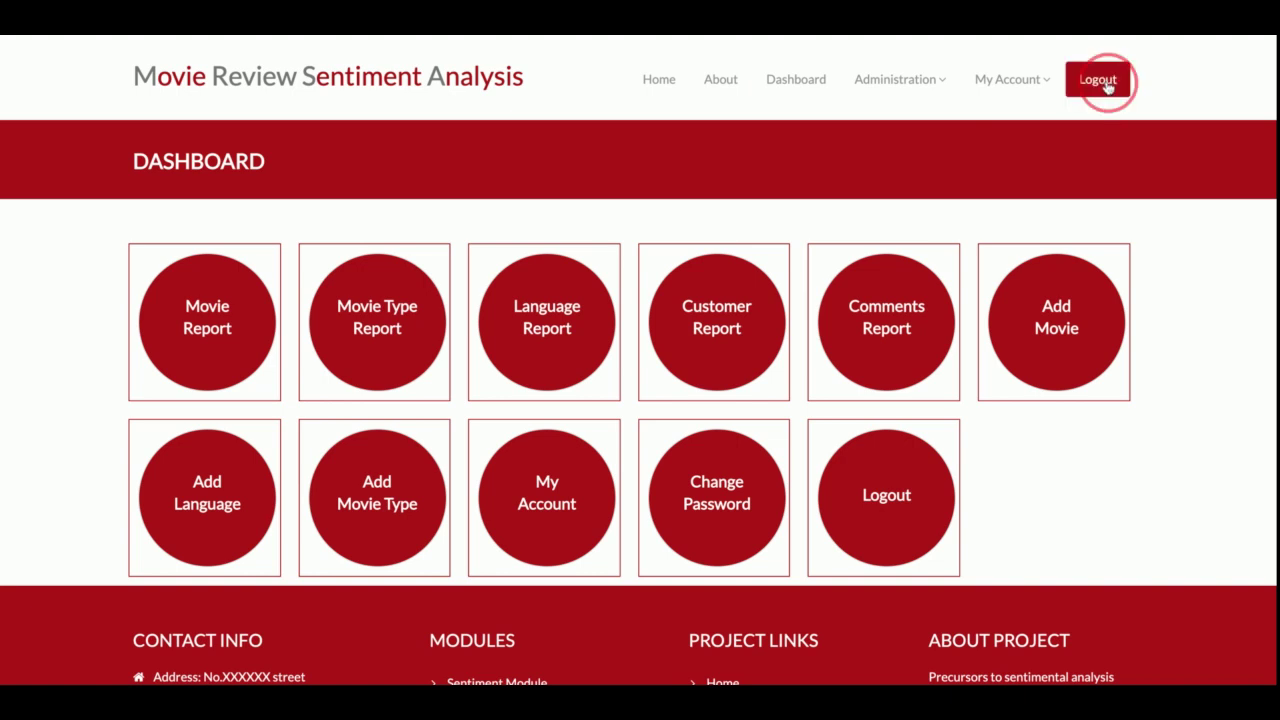